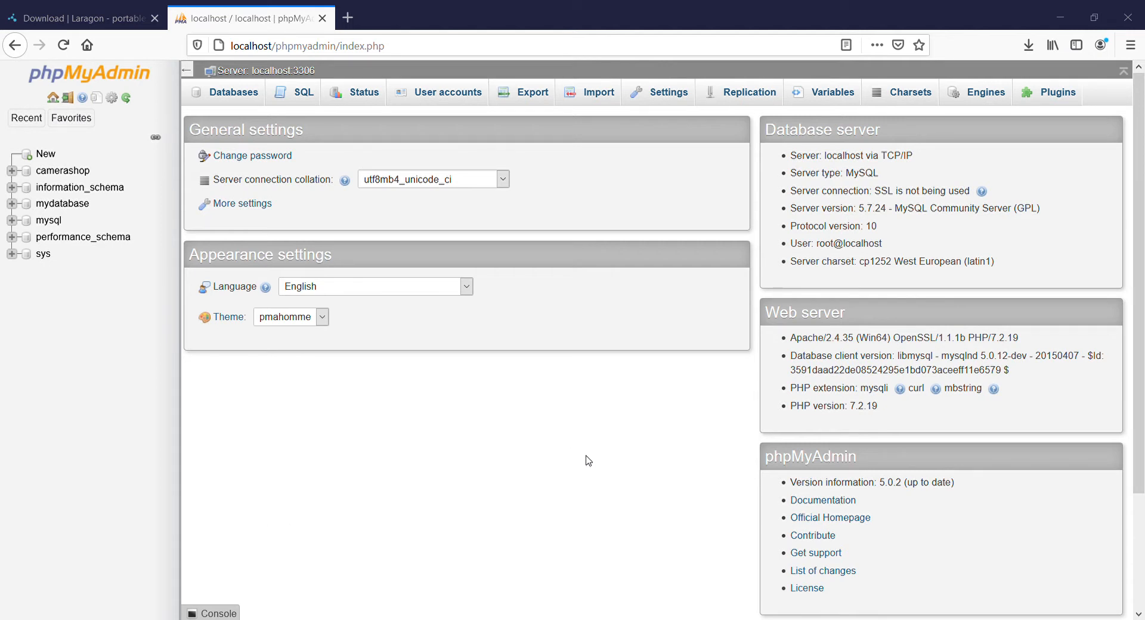
{"action": "left_click", "coordinate": [253, 52]}
{"action": "left_click", "coordinate": [294, 51]}
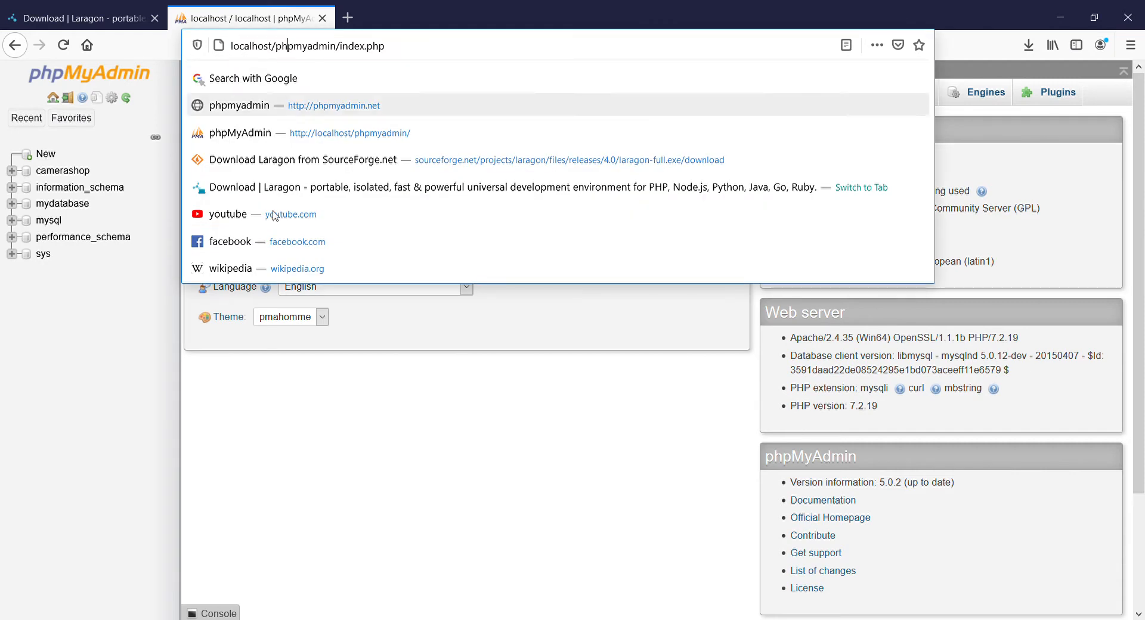
{"action": "left_click", "coordinate": [302, 423]}
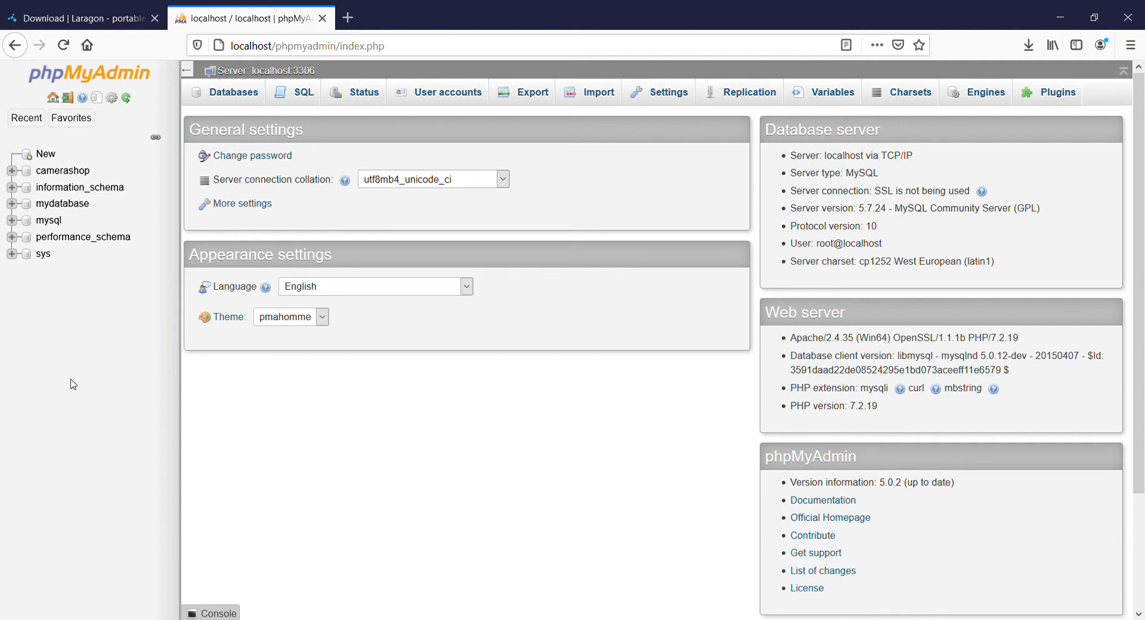
Browse the product table in the camerashop database, then return to the server home page.
{"action": "left_click", "coordinate": [59, 171]}
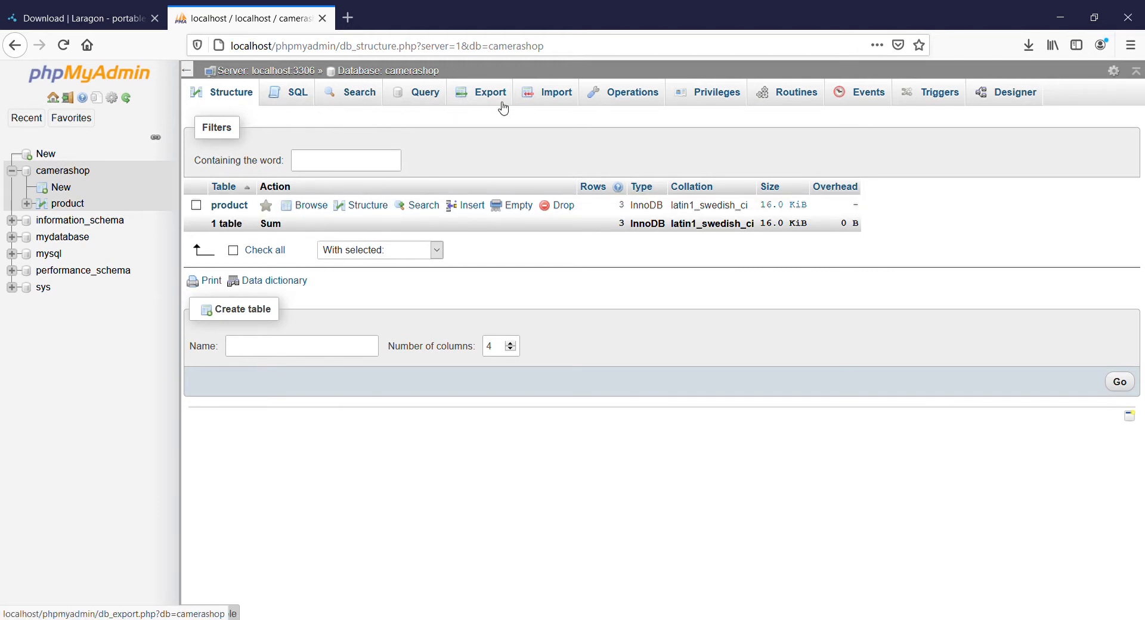
{"action": "left_click", "coordinate": [69, 203]}
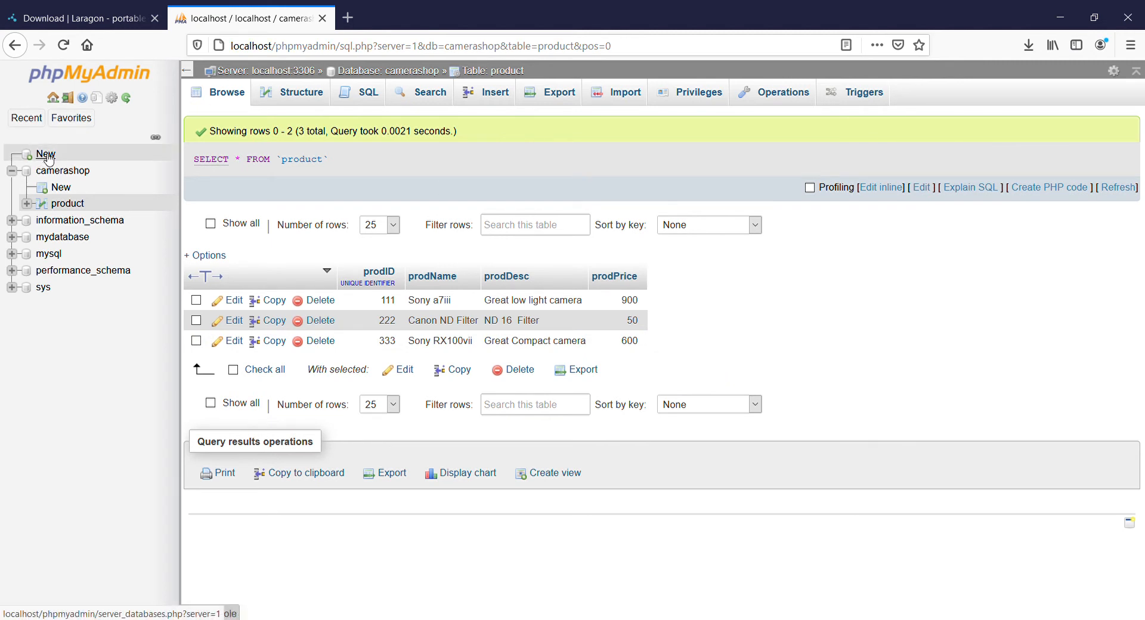
{"action": "left_click", "coordinate": [12, 171]}
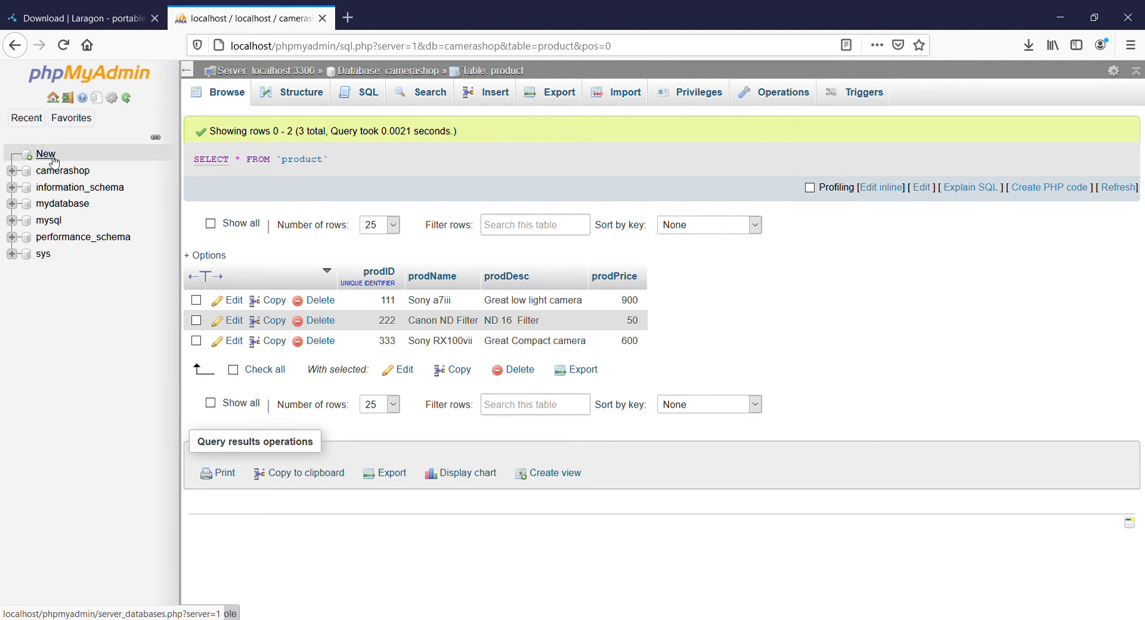
{"action": "left_click", "coordinate": [66, 76]}
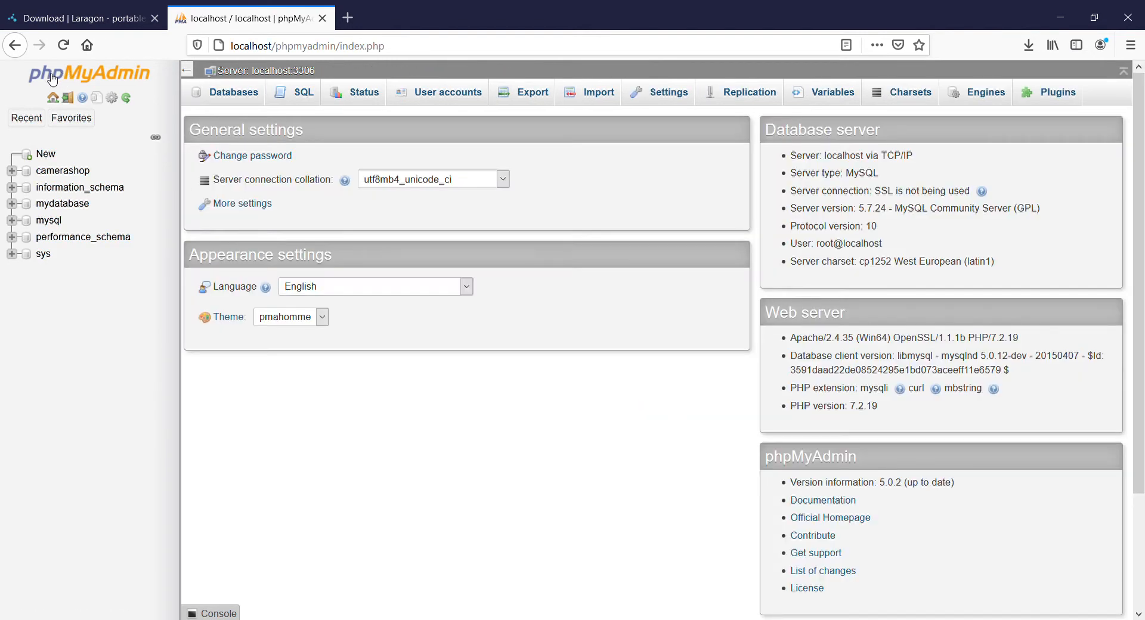
Create a new database named CarDealership with the latin1_swedish_ci collation.
{"action": "left_click", "coordinate": [119, 74]}
{"action": "left_click", "coordinate": [235, 100]}
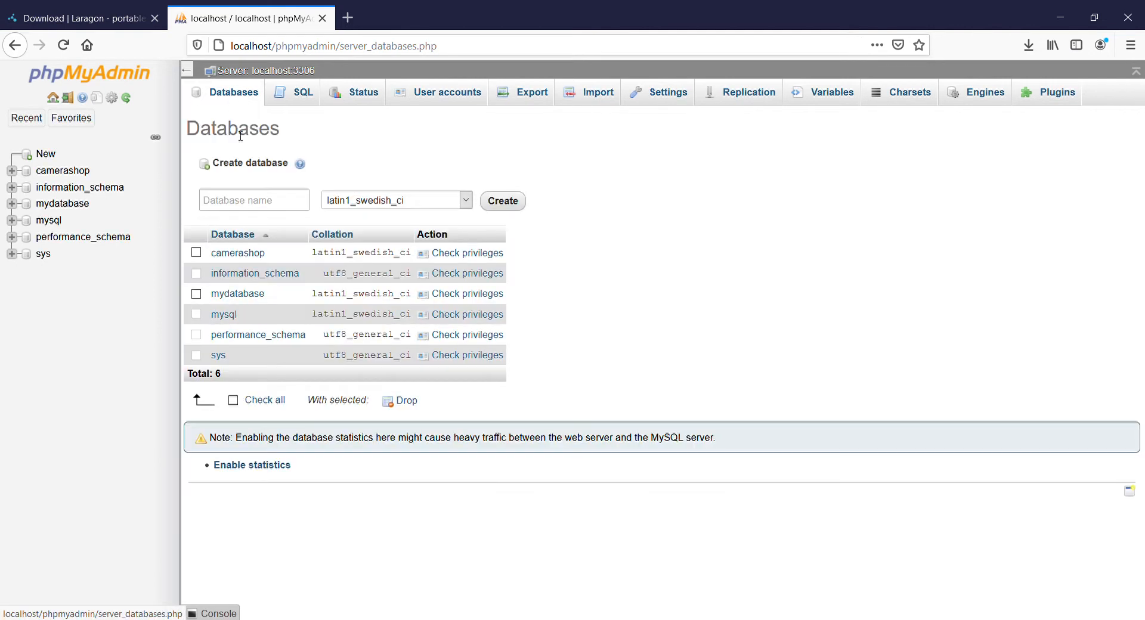
{"action": "left_click", "coordinate": [271, 205]}
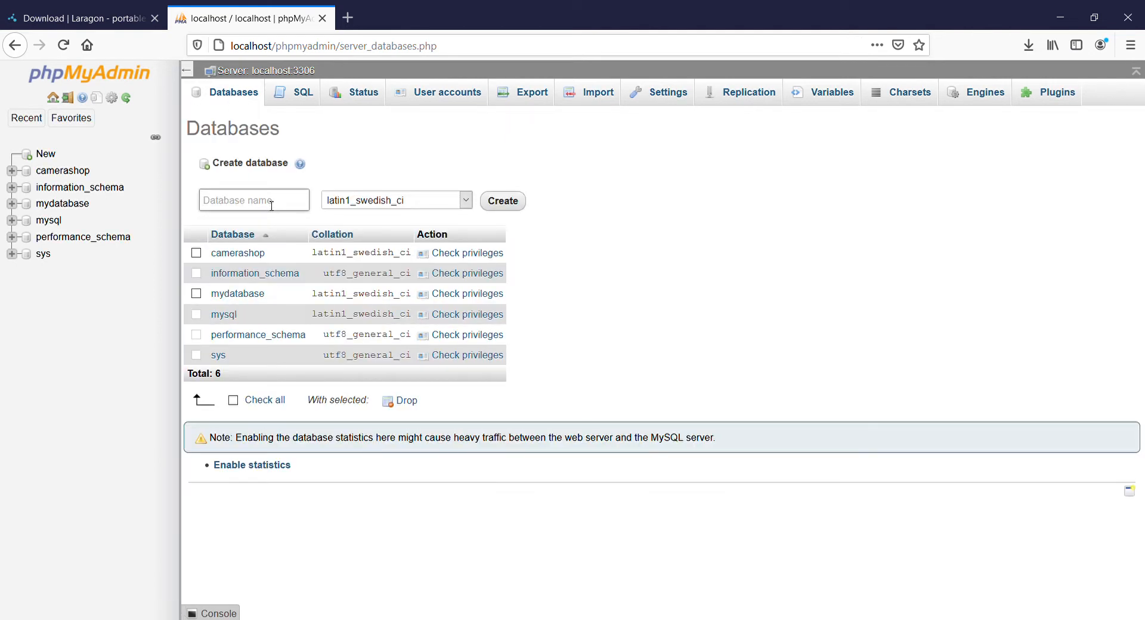
{"action": "type", "text": "CarDealerSship"}
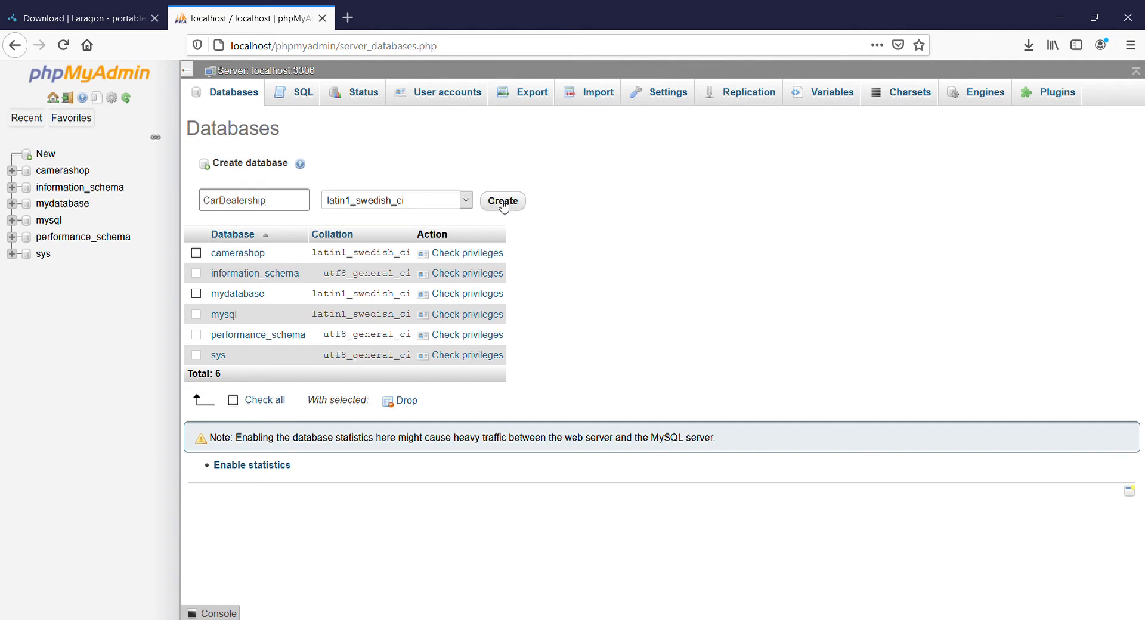
{"action": "left_click", "coordinate": [507, 205]}
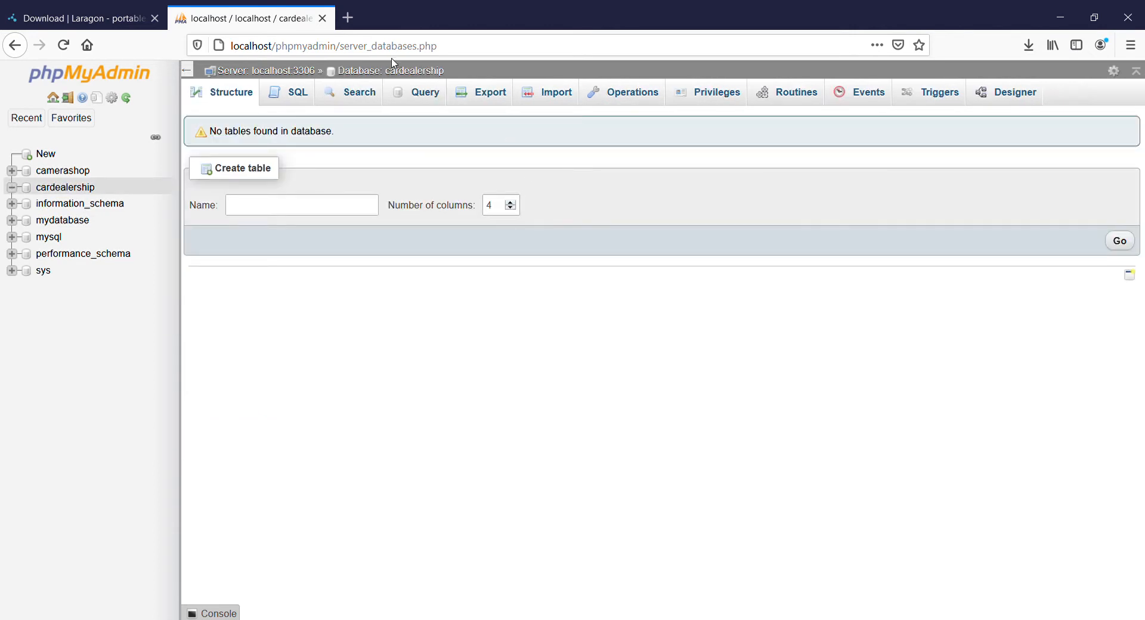
Start a new table named Car with 4 columns in the cardealership database.
{"action": "left_click", "coordinate": [84, 192]}
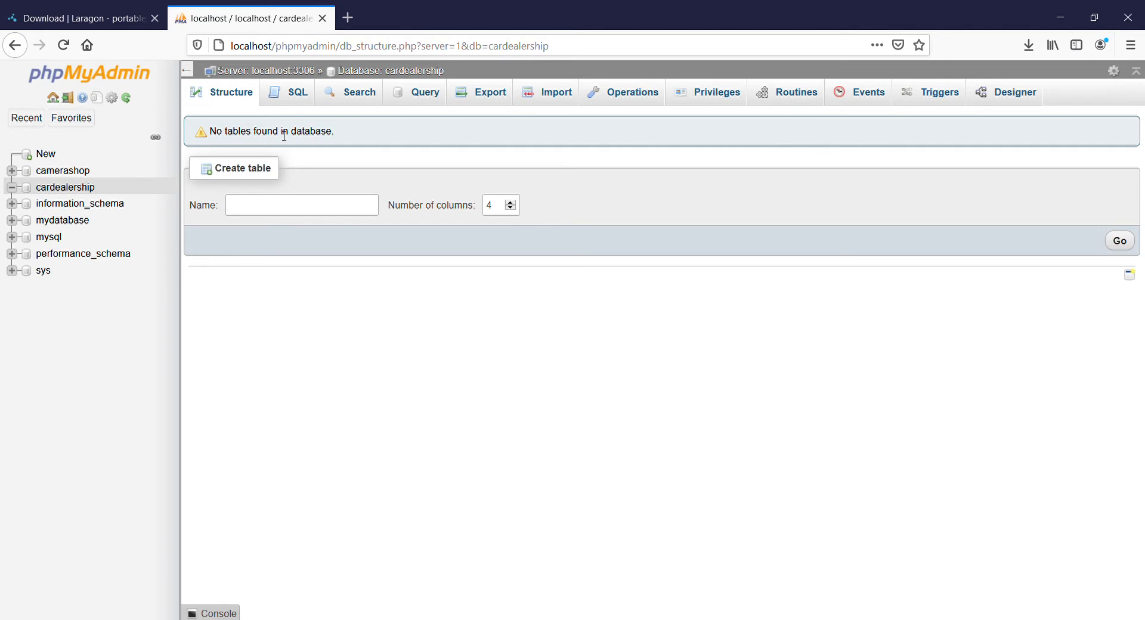
{"action": "left_click", "coordinate": [277, 205]}
{"action": "type", "text": "car"}
{"action": "key", "text": "BackSpace"}
{"action": "key", "text": "BackSpace"}
{"action": "key", "text": "BackSpace"}
{"action": "type", "text": "Car"}
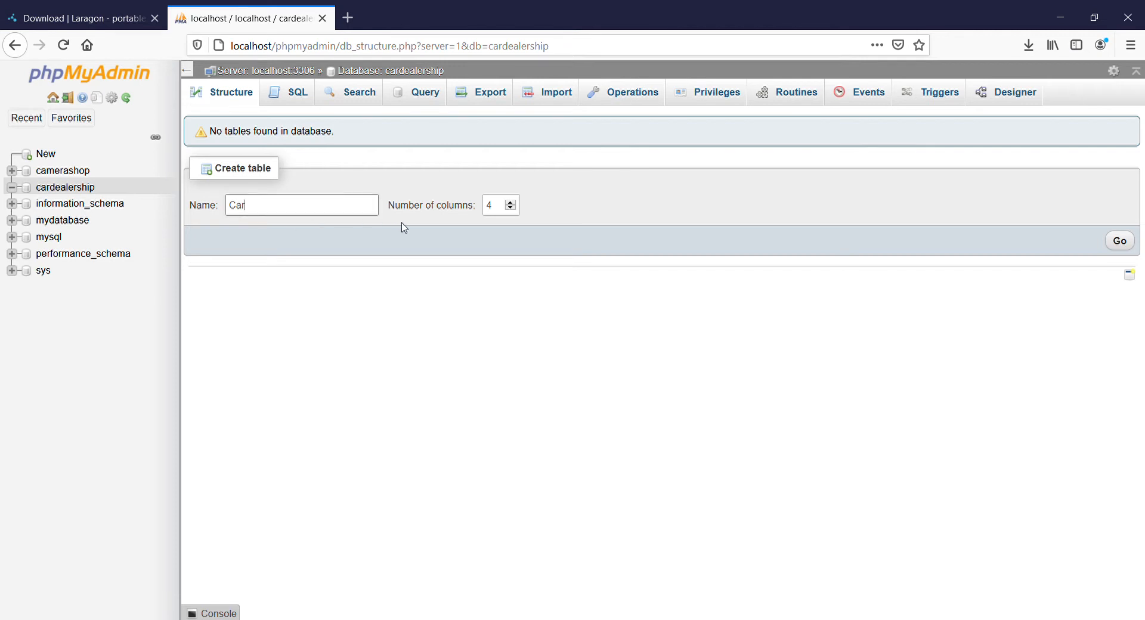
{"action": "left_click", "coordinate": [499, 208]}
{"action": "left_click", "coordinate": [254, 209]}
{"action": "left_click", "coordinate": [1121, 244]}
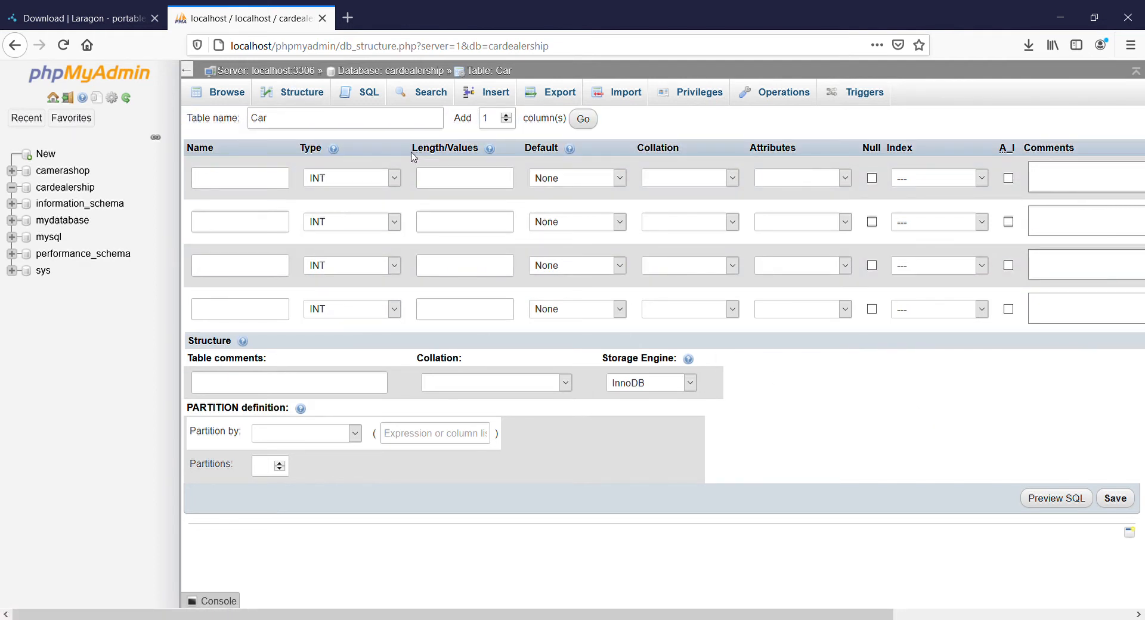
Define the first two columns of the Car table as carLicenseNum and carMake, both of type VARCHAR.
{"action": "left_click", "coordinate": [269, 185]}
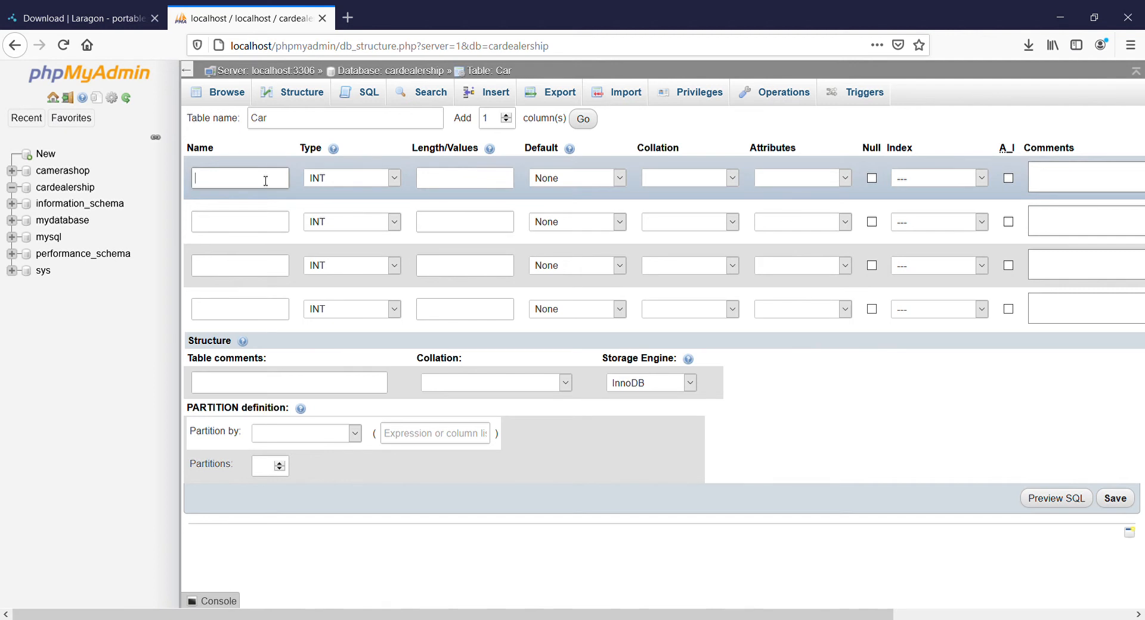
{"action": "type", "text": "carLicenseNum"}
{"action": "left_click", "coordinate": [342, 214]}
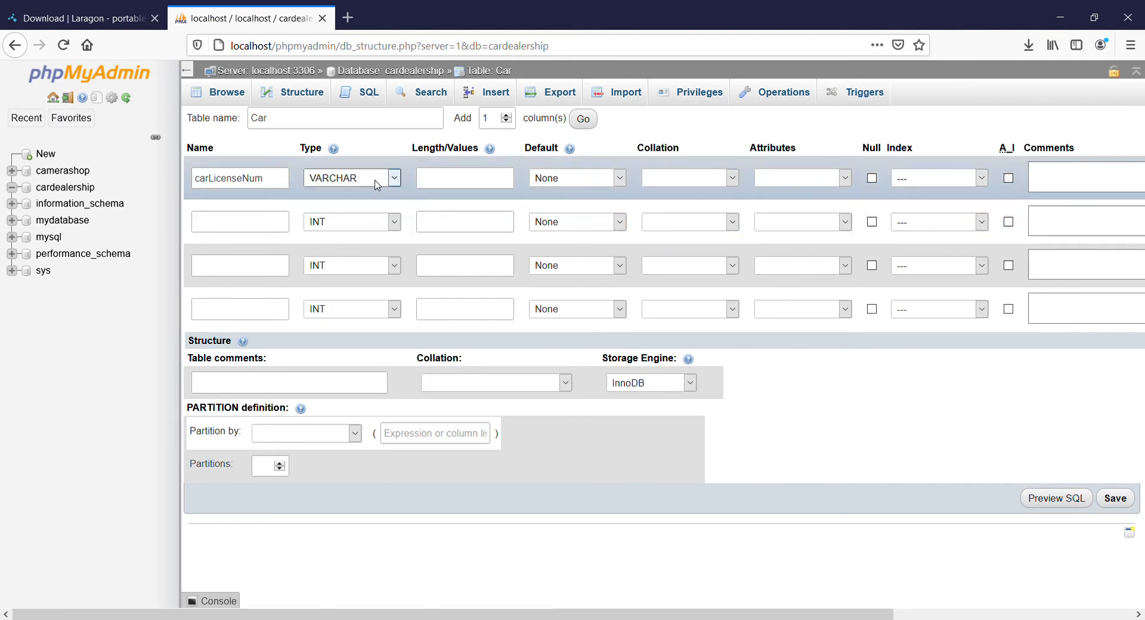
{"action": "left_click", "coordinate": [271, 230]}
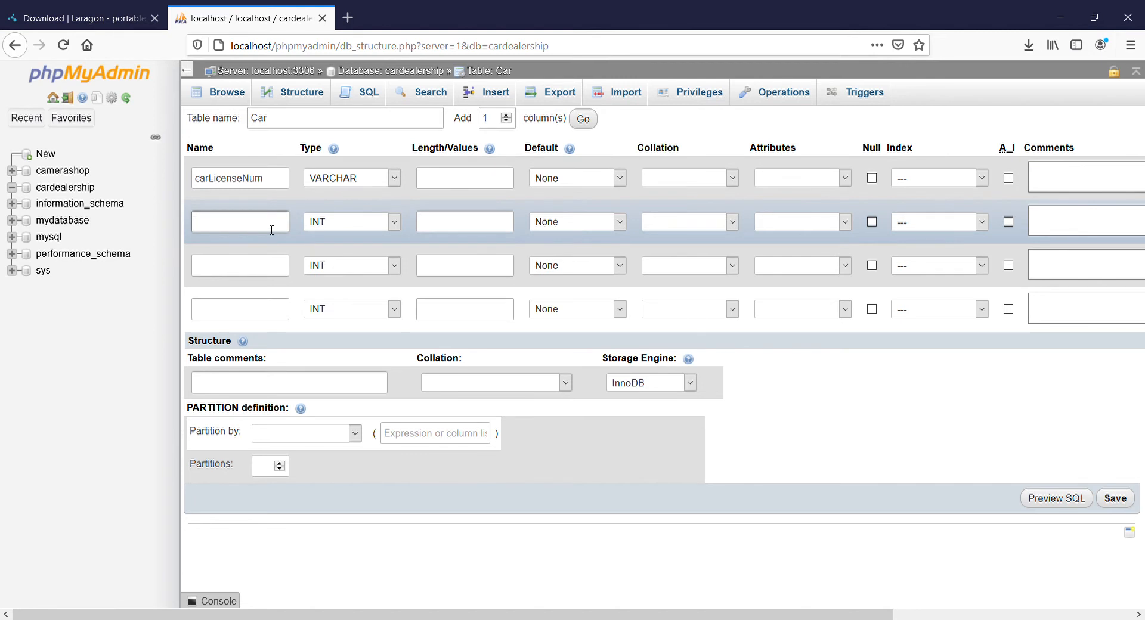
{"action": "type", "text": "carMake"}
{"action": "key", "text": "Tab"}
{"action": "key", "text": "v"}
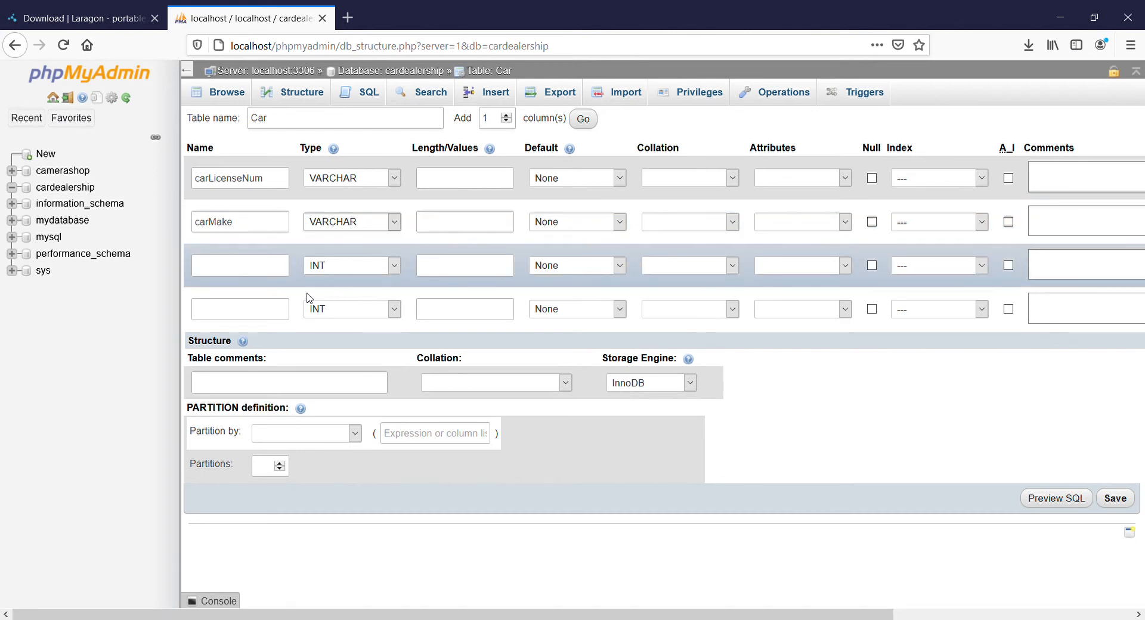
Define the third column as carModel of type VARCHAR and the fourth as carPrice of type INT.
{"action": "left_click", "coordinate": [273, 272]}
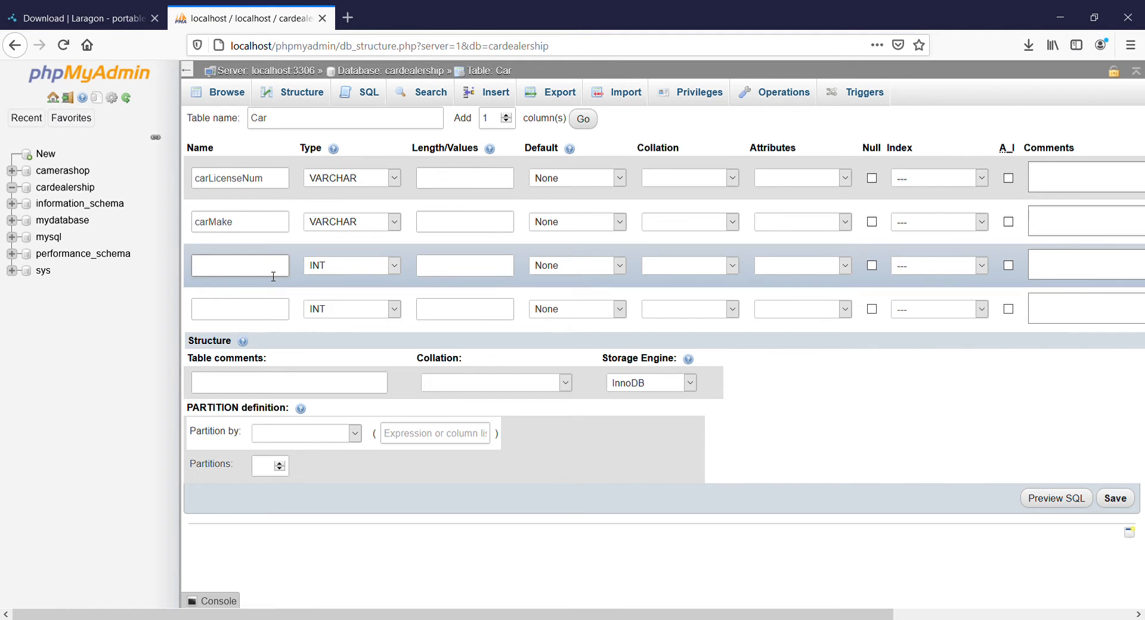
{"action": "type", "text": "carModel"}
{"action": "left_click", "coordinate": [383, 266]}
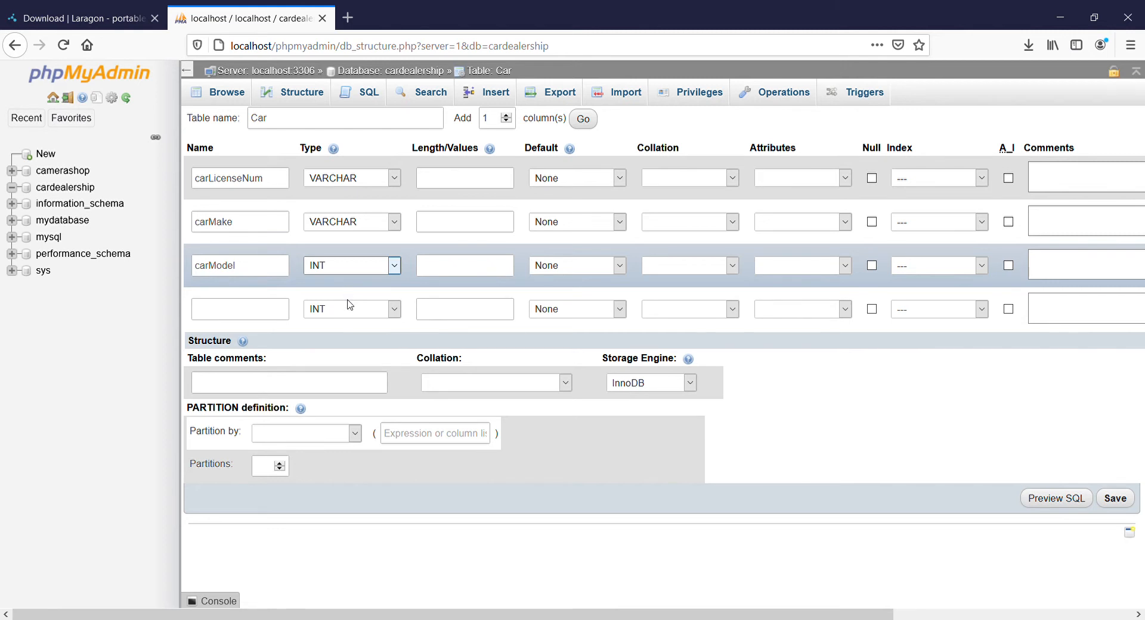
{"action": "key", "text": "Down"}
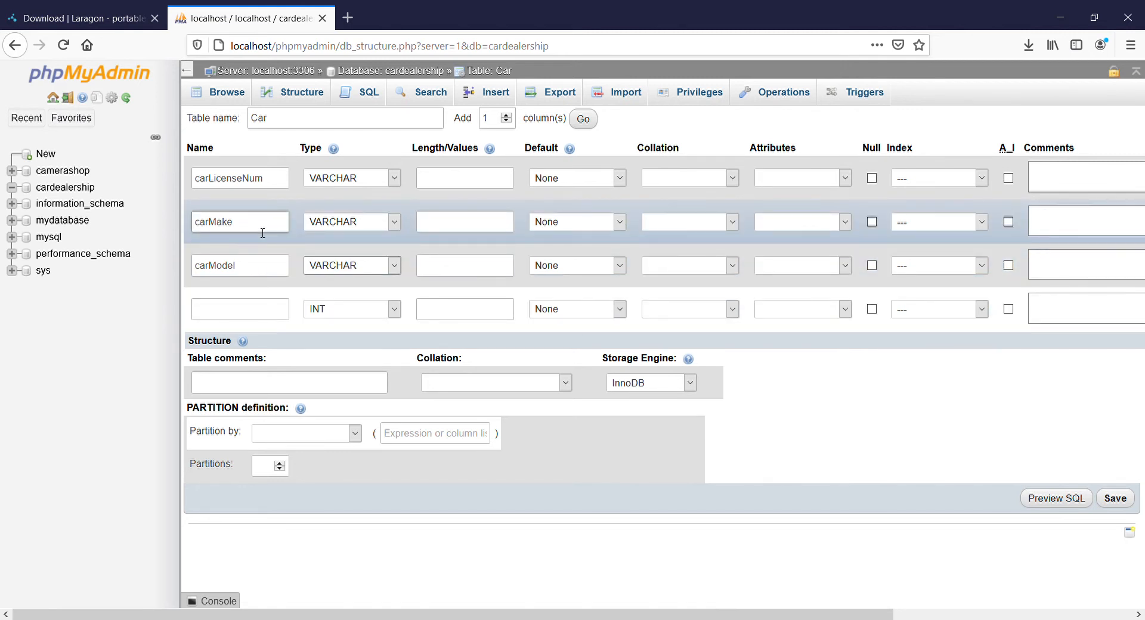
{"action": "left_click", "coordinate": [267, 304]}
{"action": "type", "text": "carPrice"}
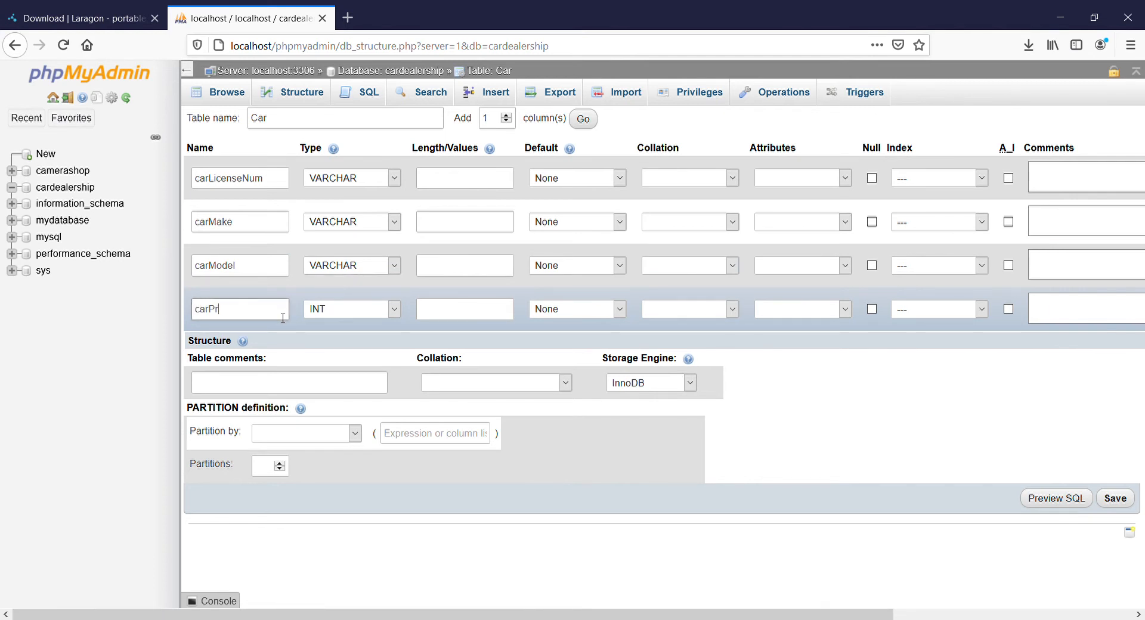
{"action": "left_click", "coordinate": [323, 309]}
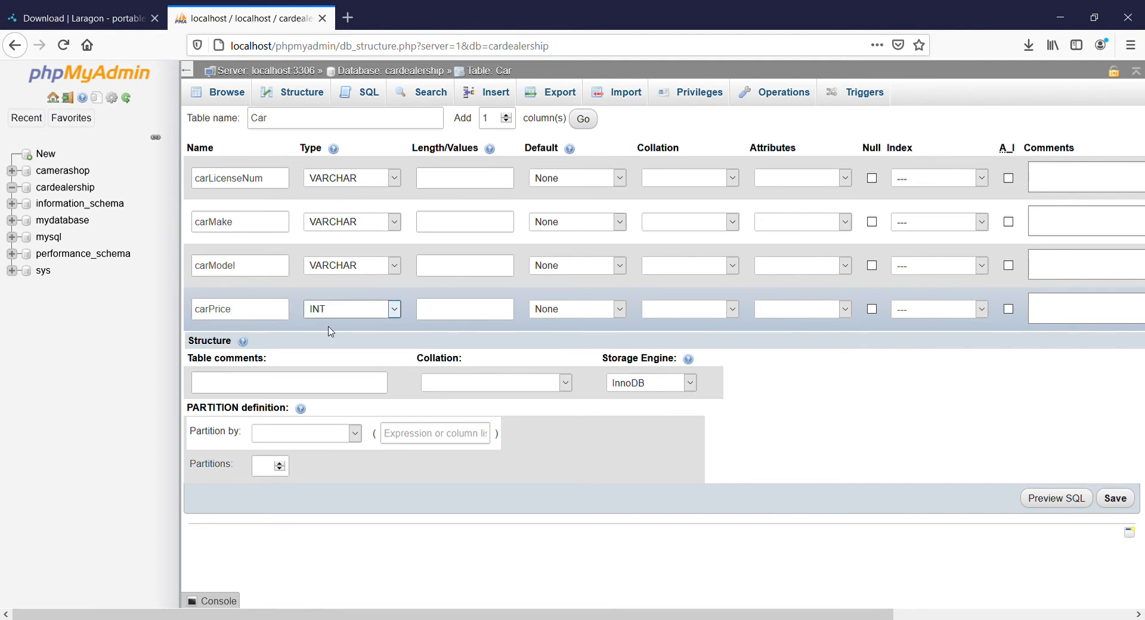
{"action": "left_click", "coordinate": [329, 328]}
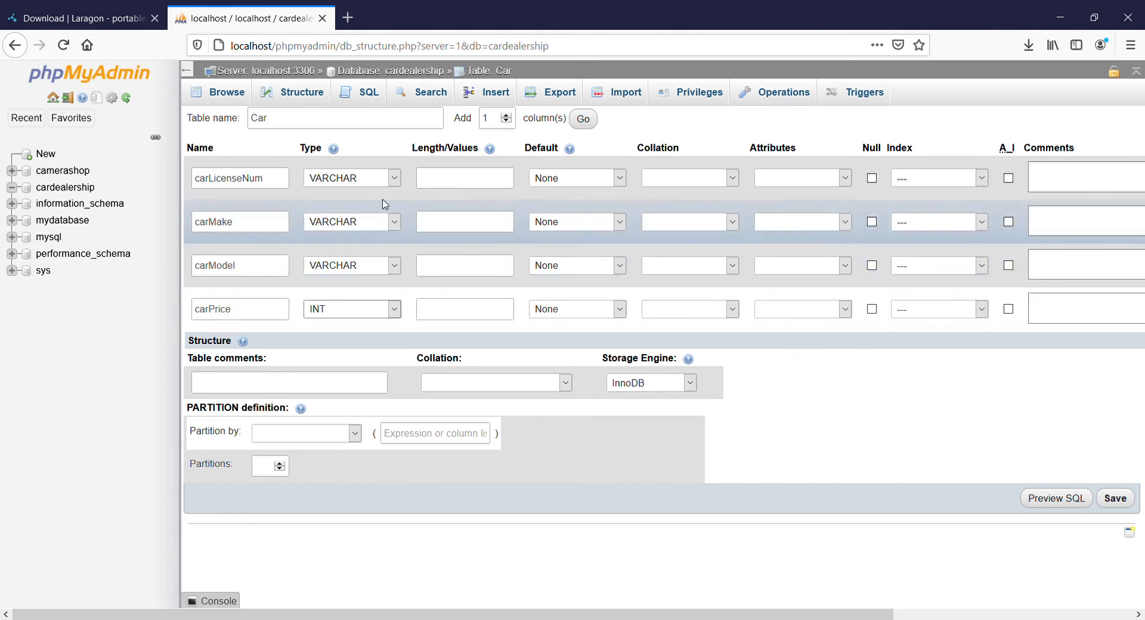
{"action": "left_click", "coordinate": [236, 189]}
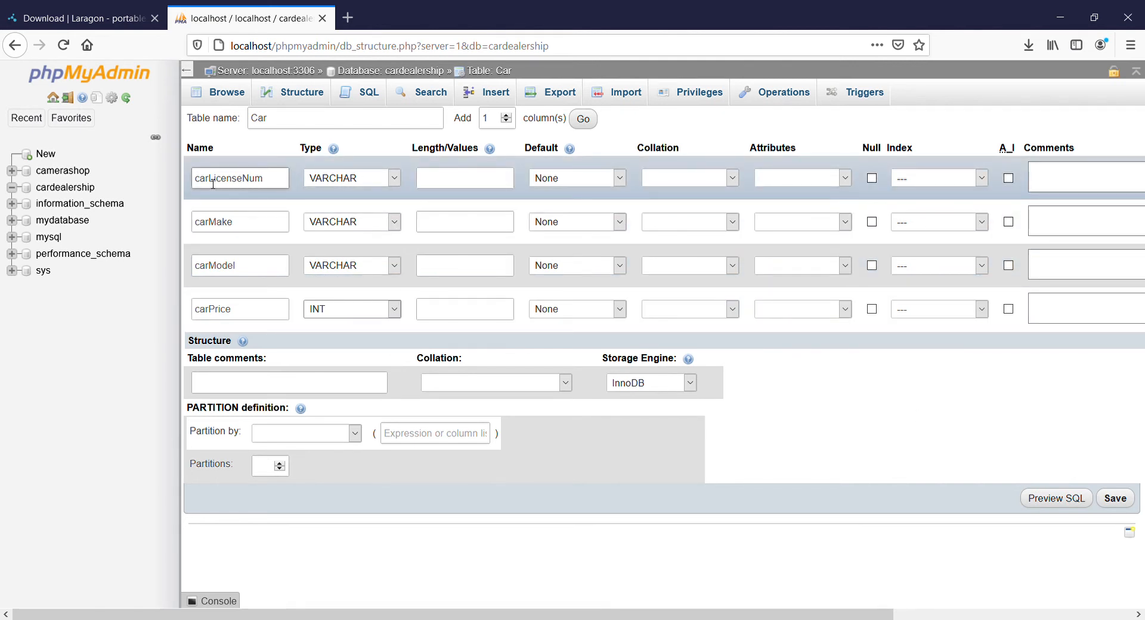
{"action": "double_click", "coordinate": [252, 187]}
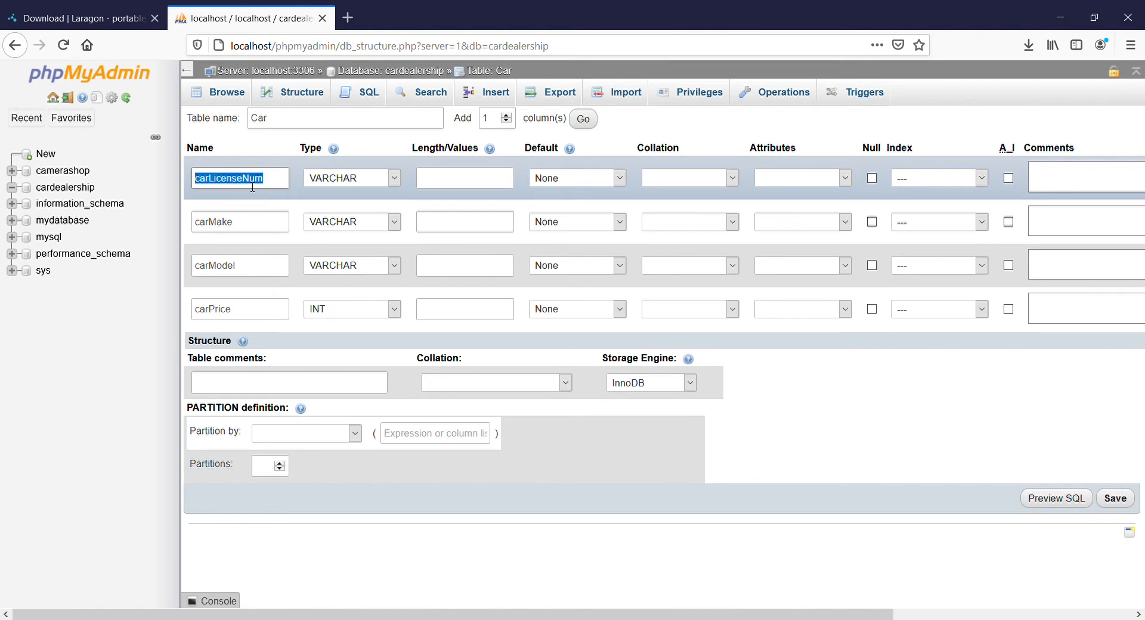
{"action": "double_click", "coordinate": [240, 224]}
{"action": "left_click", "coordinate": [236, 267]}
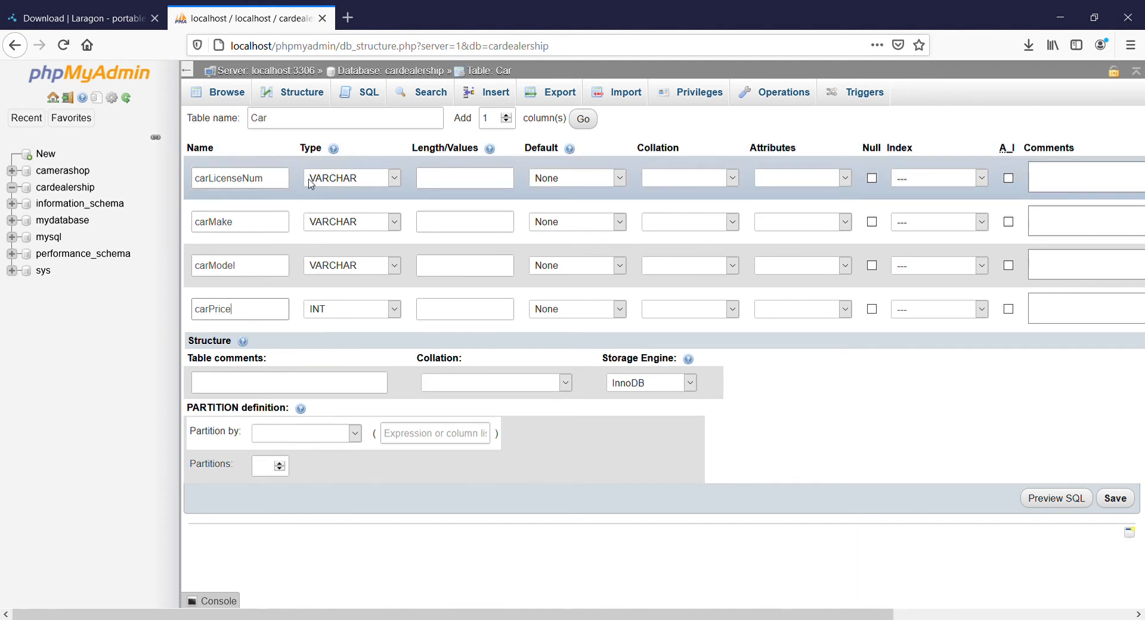
{"action": "left_click", "coordinate": [266, 171]}
Make carLicenseNum the primary key and give it the comment "This is the Unique Identifier".
{"action": "left_click", "coordinate": [918, 177]}
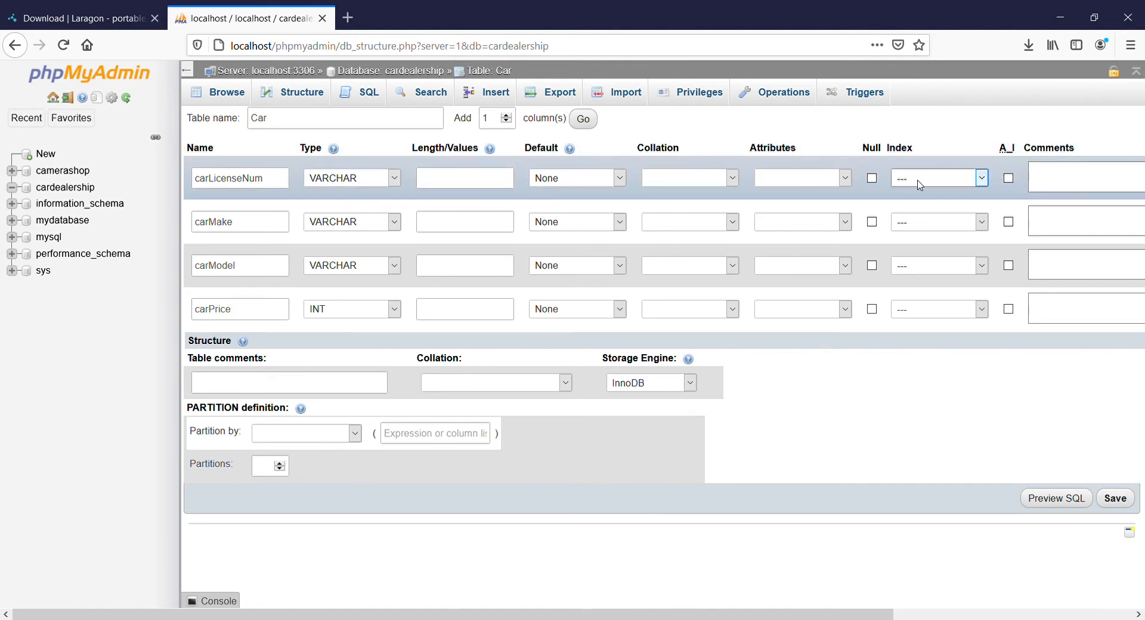
{"action": "left_click", "coordinate": [934, 212]}
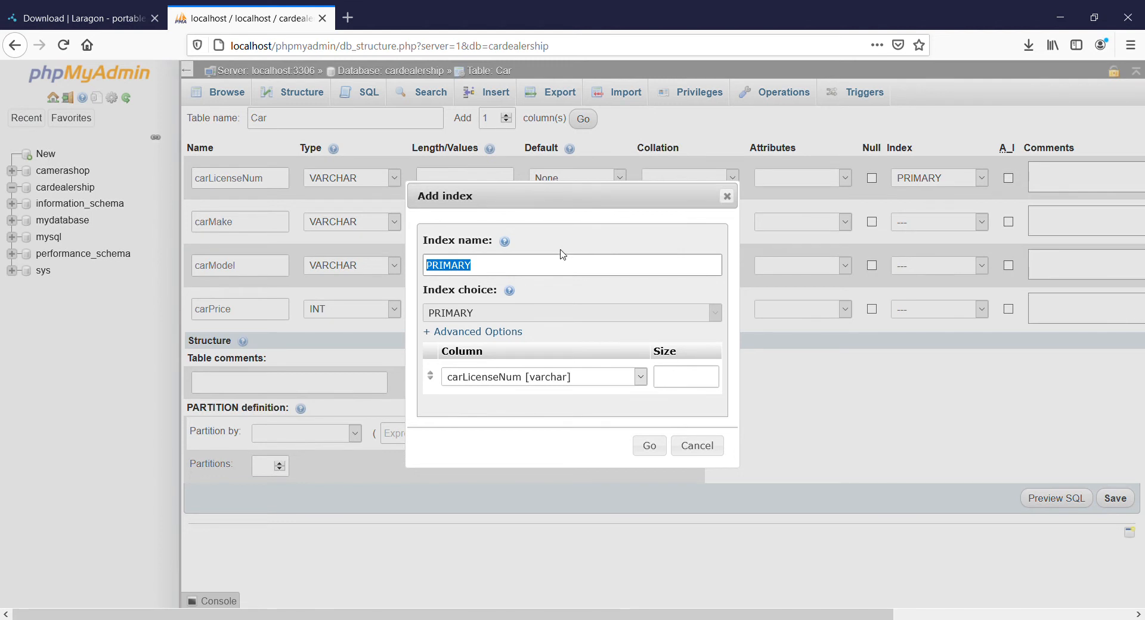
{"action": "left_click_drag", "start_coordinate": [596, 196], "coordinate": [623, 122]}
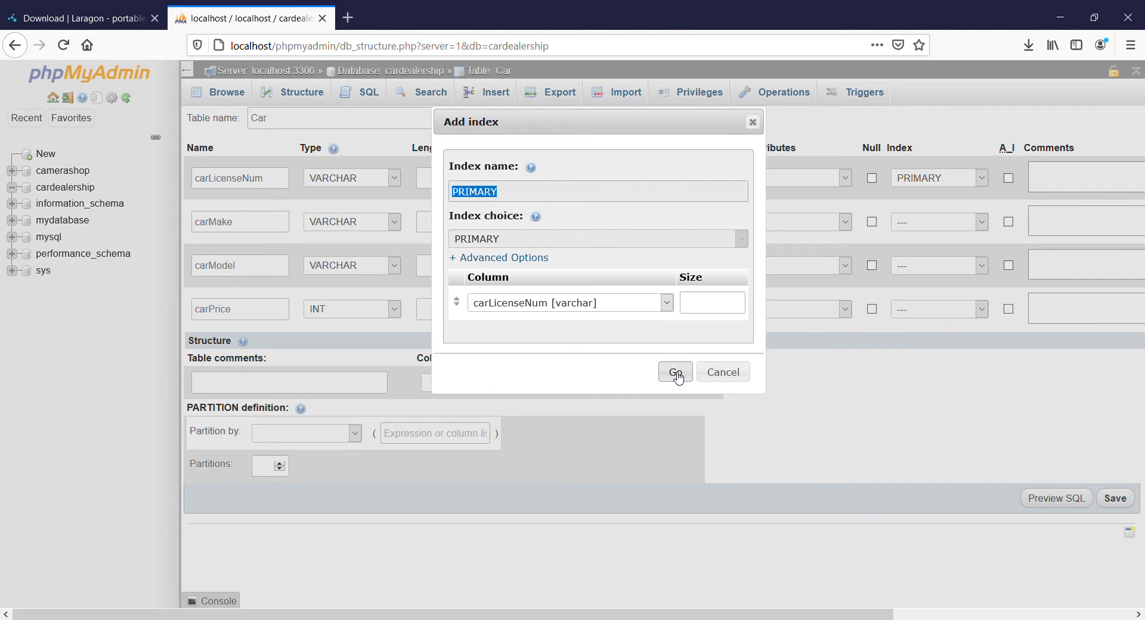
{"action": "left_click", "coordinate": [677, 374]}
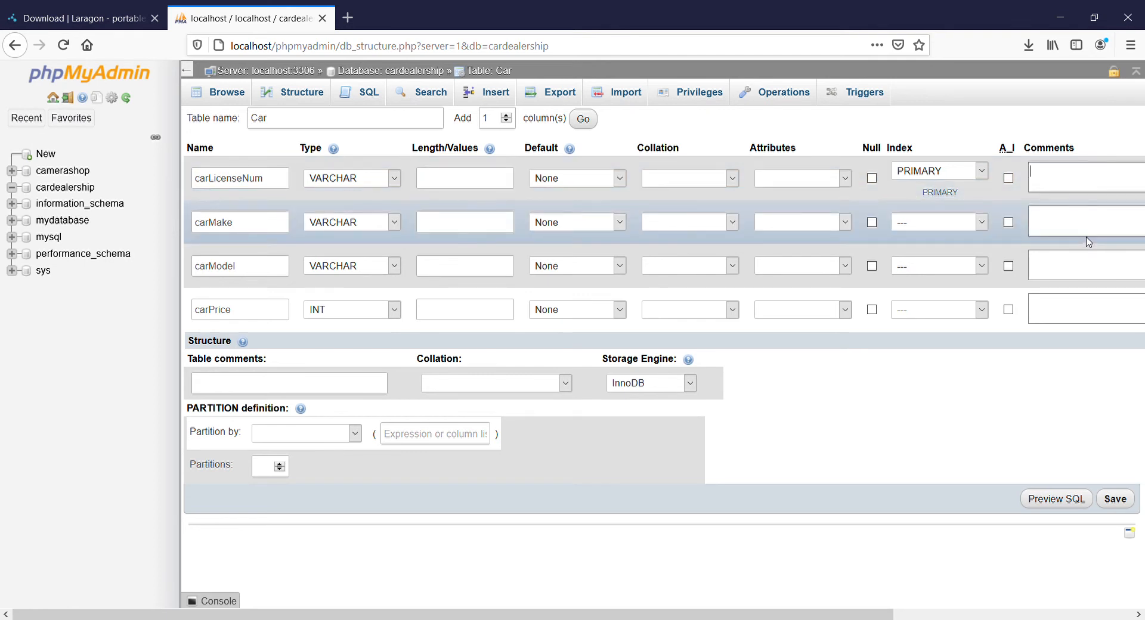
{"action": "type", "text": "This is the Unique Identifier"}
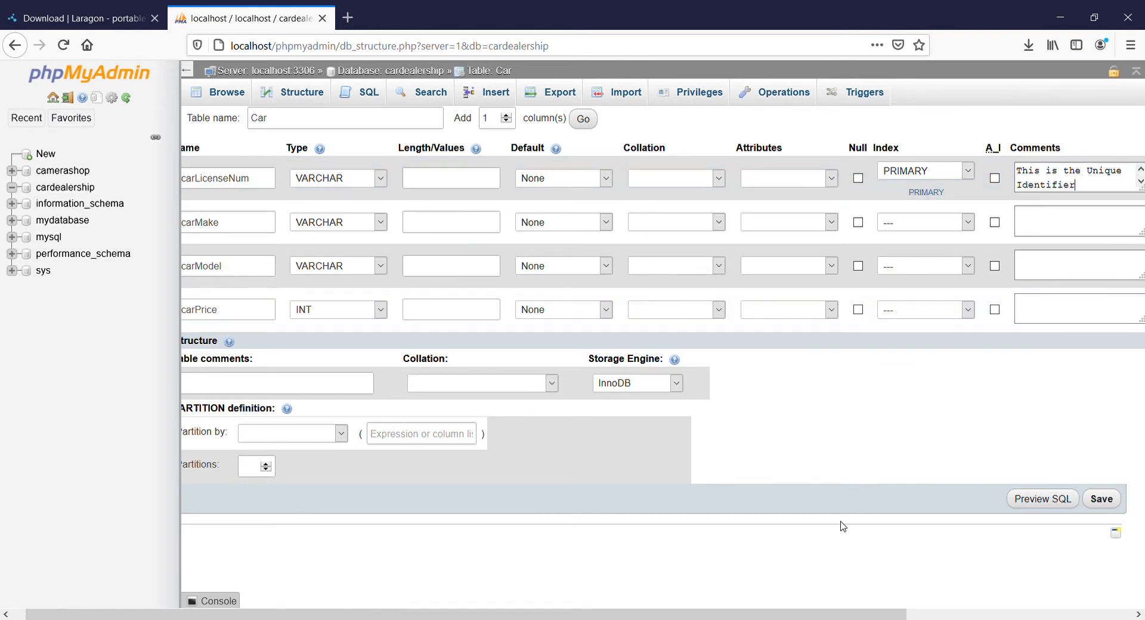
{"action": "left_click_drag", "start_coordinate": [888, 615], "coordinate": [874, 614]}
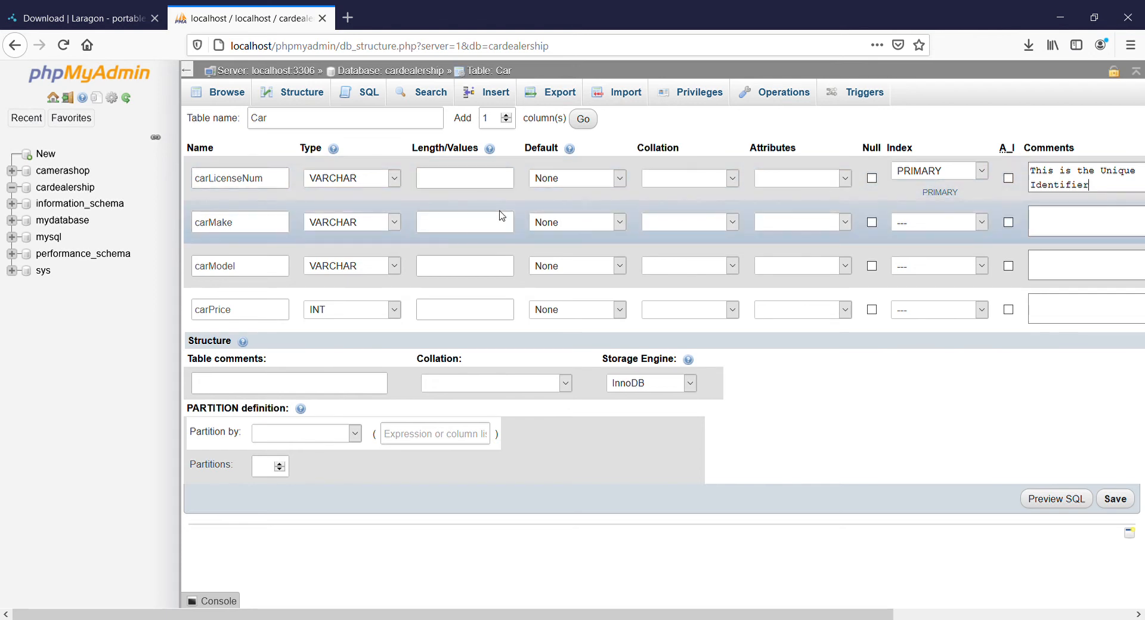
Set the column lengths to 10 for carLicenseNum and 20 for both carMake and carModel, and save the Car table.
{"action": "left_click", "coordinate": [1121, 506]}
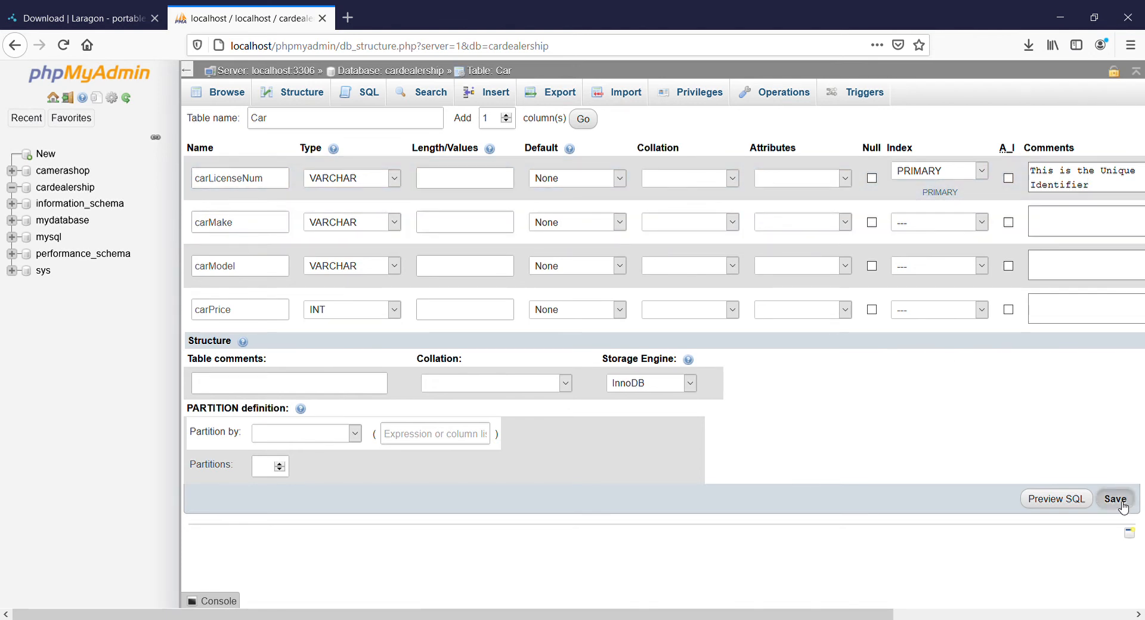
{"action": "left_click", "coordinate": [614, 296]}
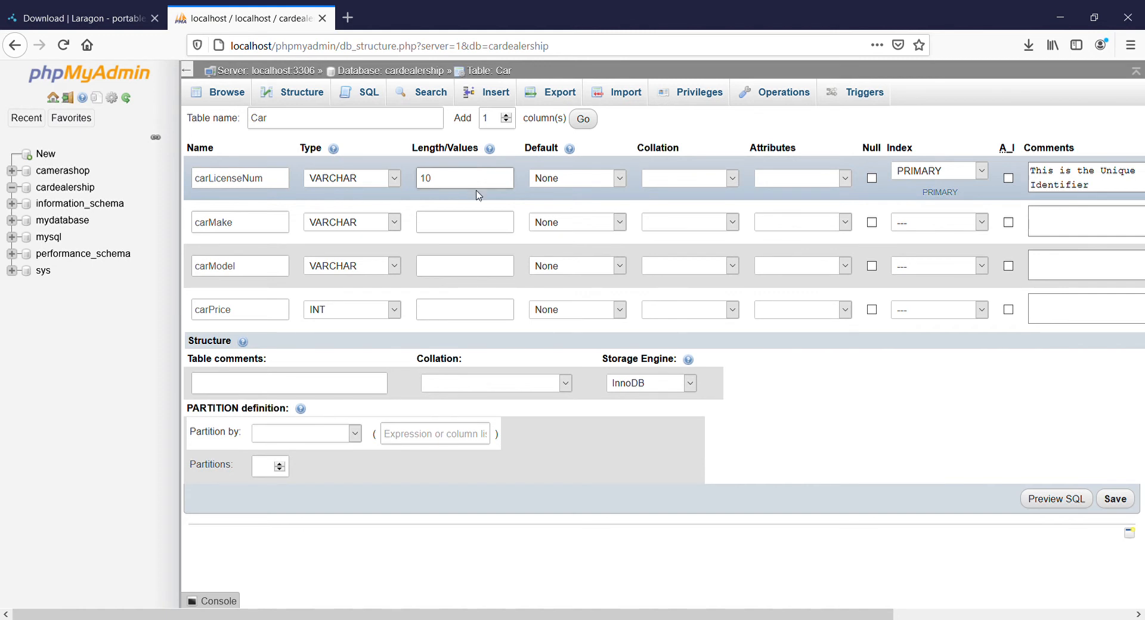
{"action": "left_click", "coordinate": [455, 227]}
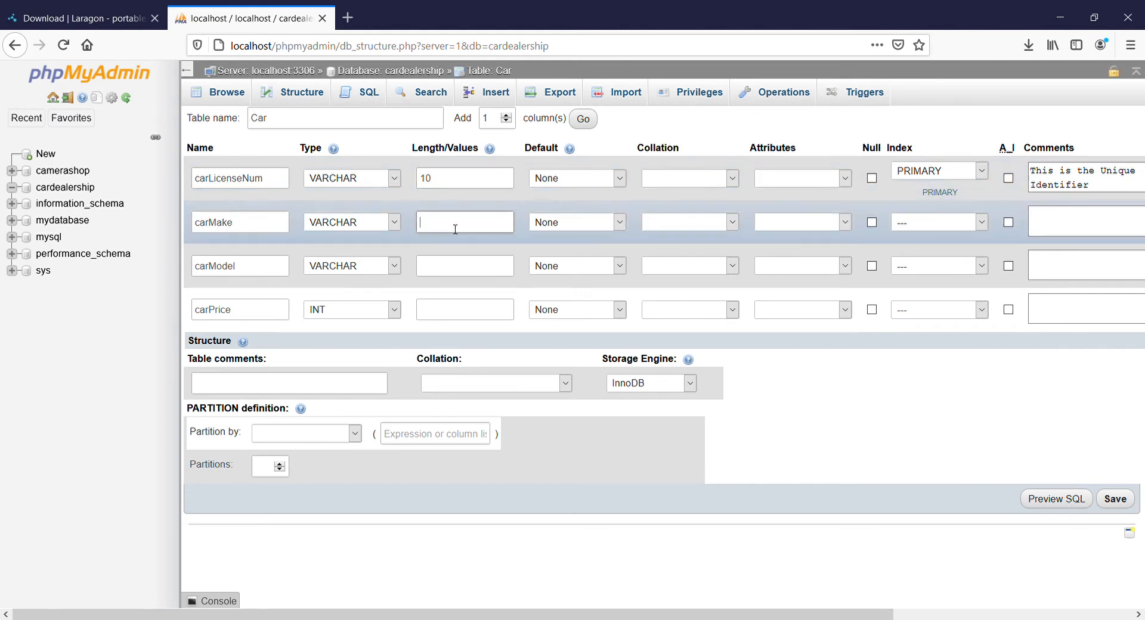
{"action": "type", "text": "20"}
{"action": "left_click", "coordinate": [445, 267]}
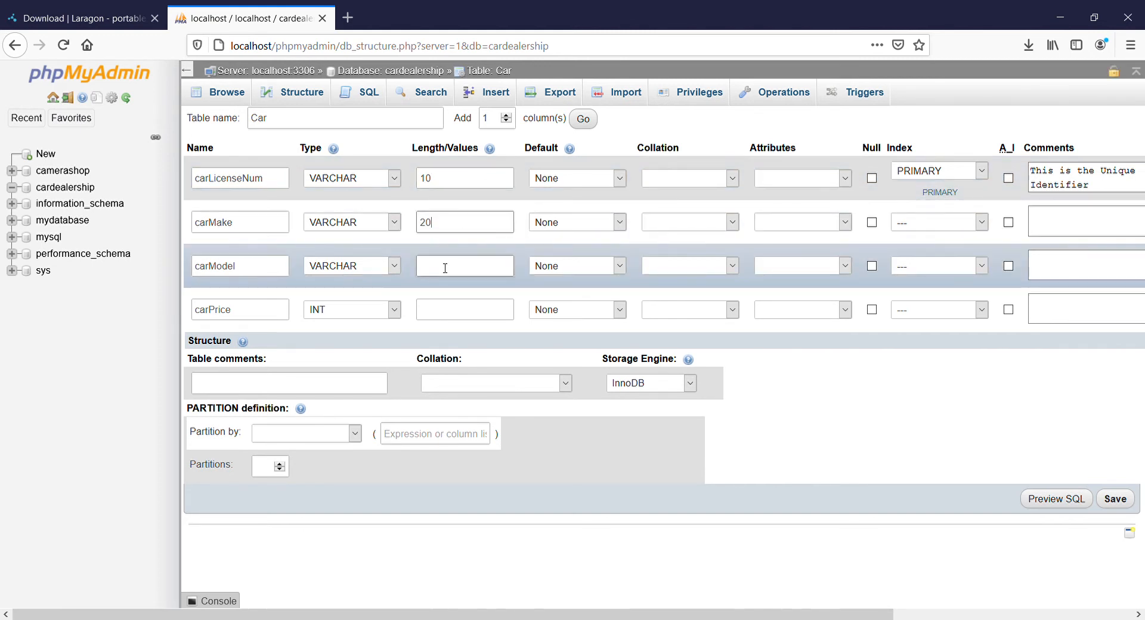
{"action": "type", "text": "20"}
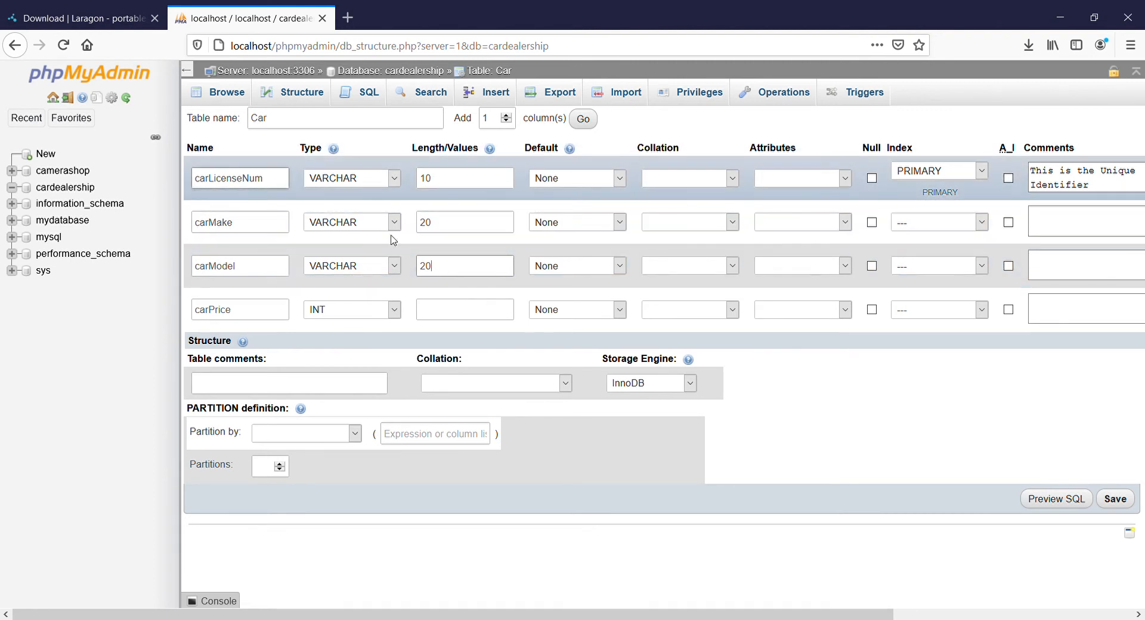
{"action": "left_click", "coordinate": [433, 186]}
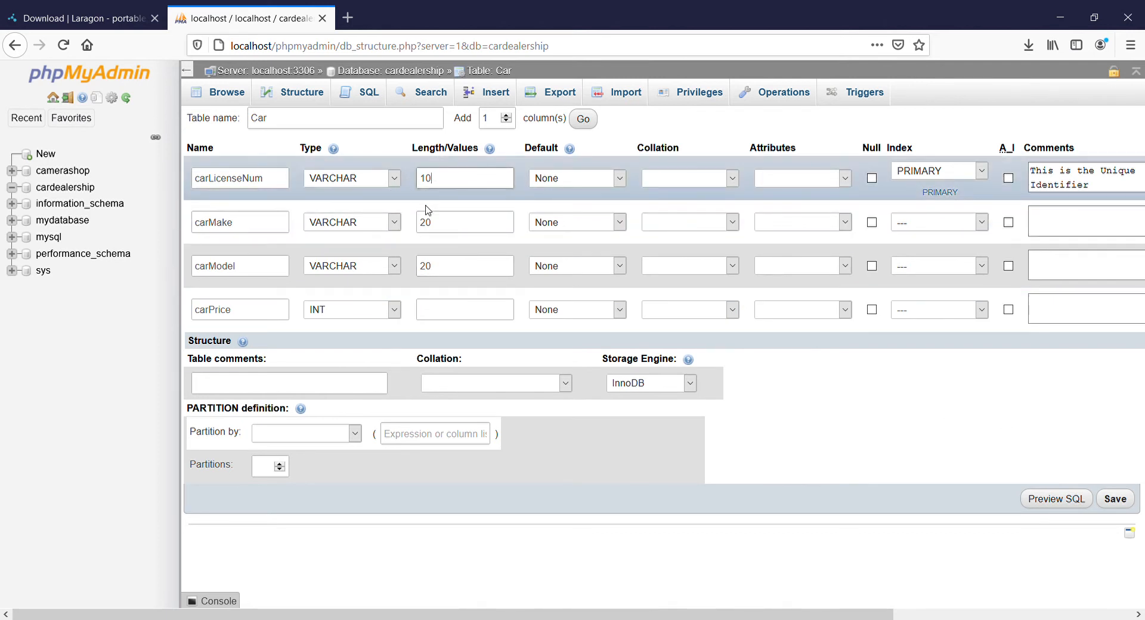
{"action": "left_click", "coordinate": [438, 225]}
{"action": "left_click", "coordinate": [454, 269]}
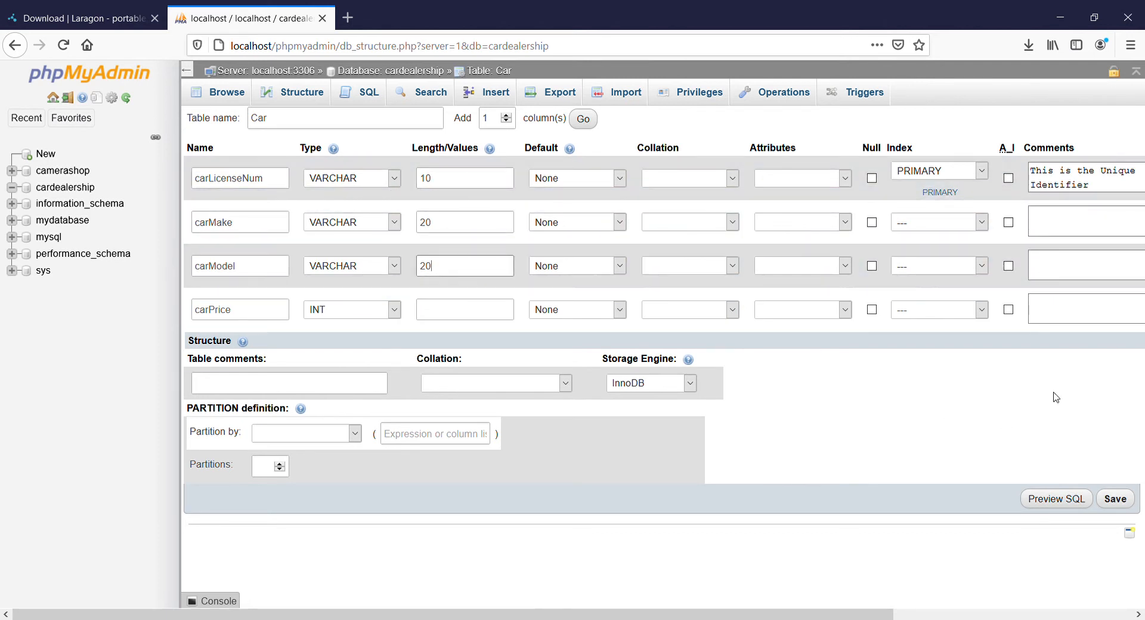
{"action": "left_click", "coordinate": [1115, 500]}
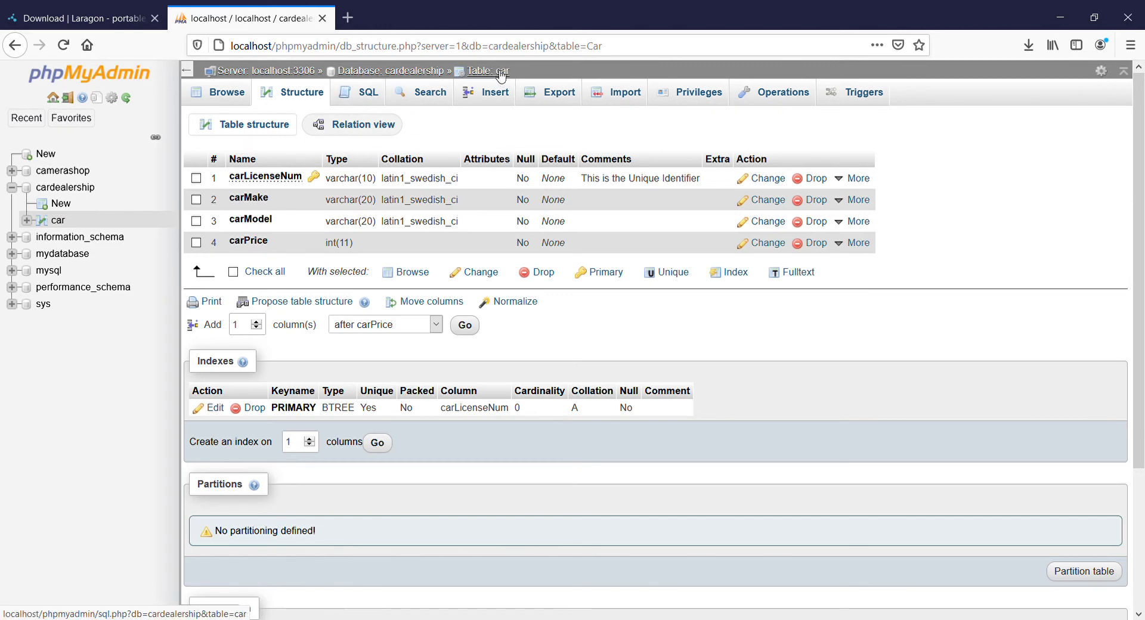
Review the saved car table's column structure and its current contents in the cardealership database.
{"action": "left_click", "coordinate": [75, 189]}
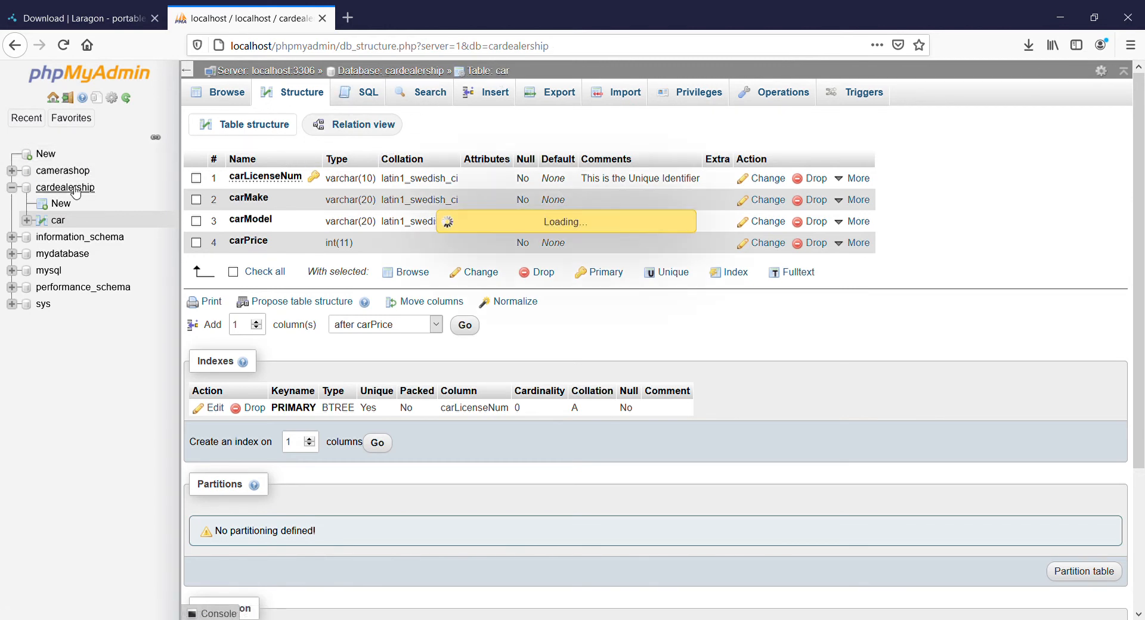
{"action": "left_click", "coordinate": [58, 221]}
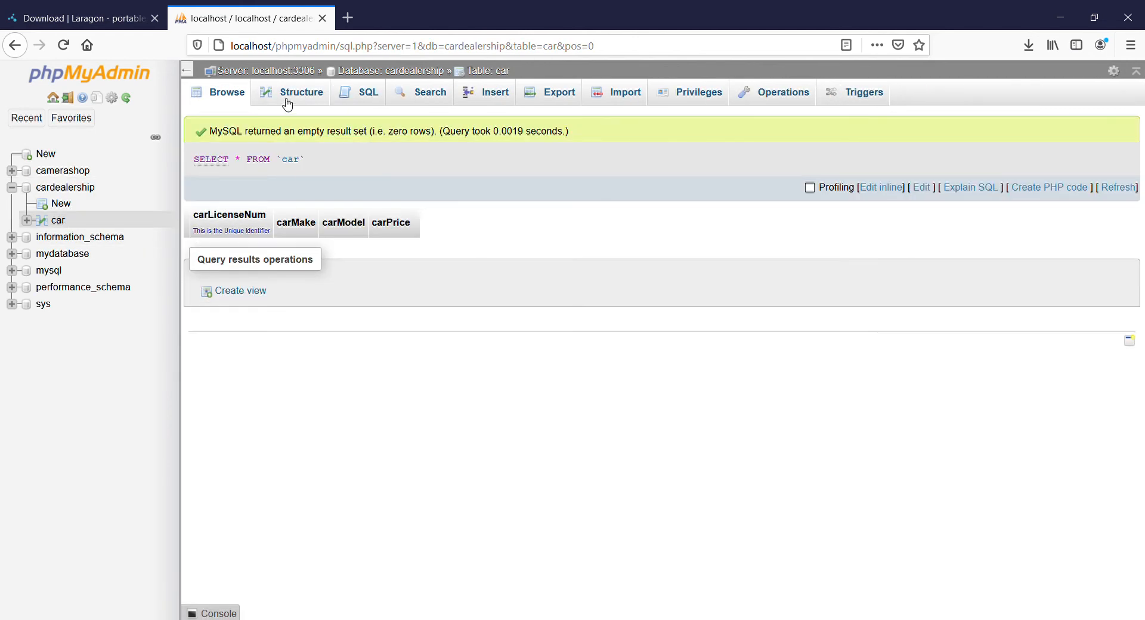
{"action": "left_click", "coordinate": [293, 96]}
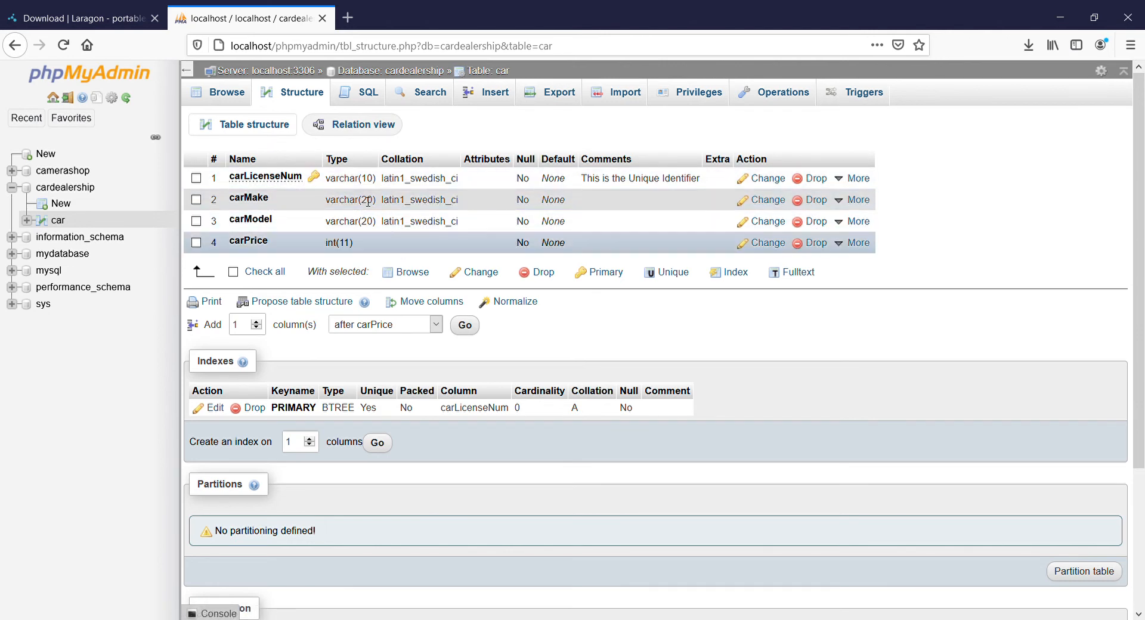
{"action": "left_click", "coordinate": [226, 105]}
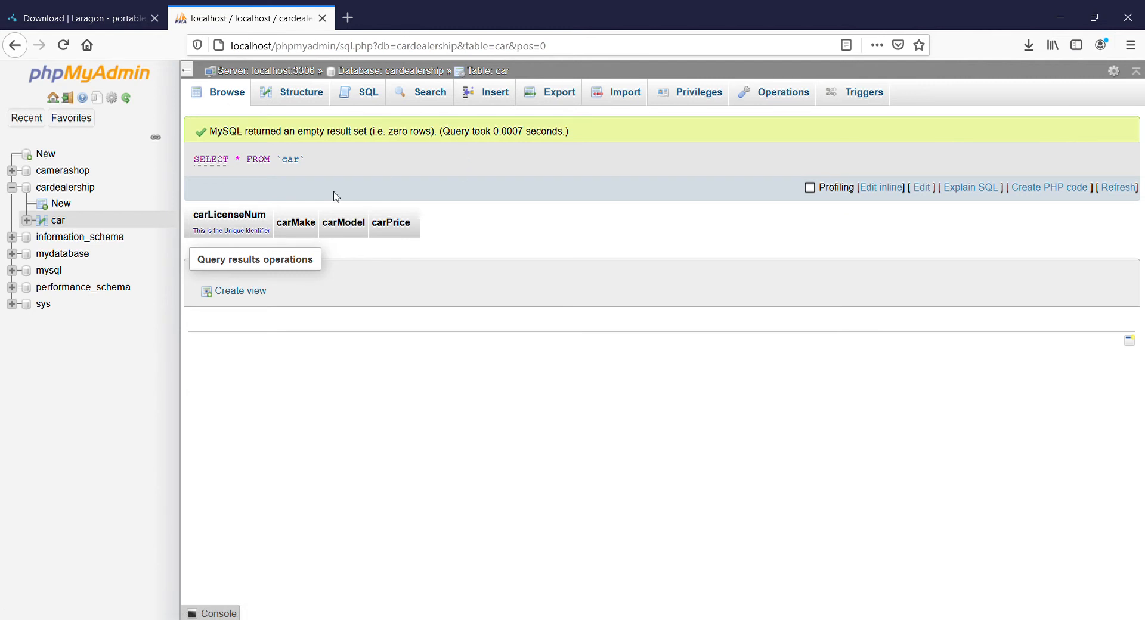
{"action": "left_click_drag", "start_coordinate": [262, 231], "coordinate": [209, 229]}
Fill in a new car row with license number 11D5432, make Nissan, model MIcra and price 4000.
{"action": "left_click", "coordinate": [493, 97]}
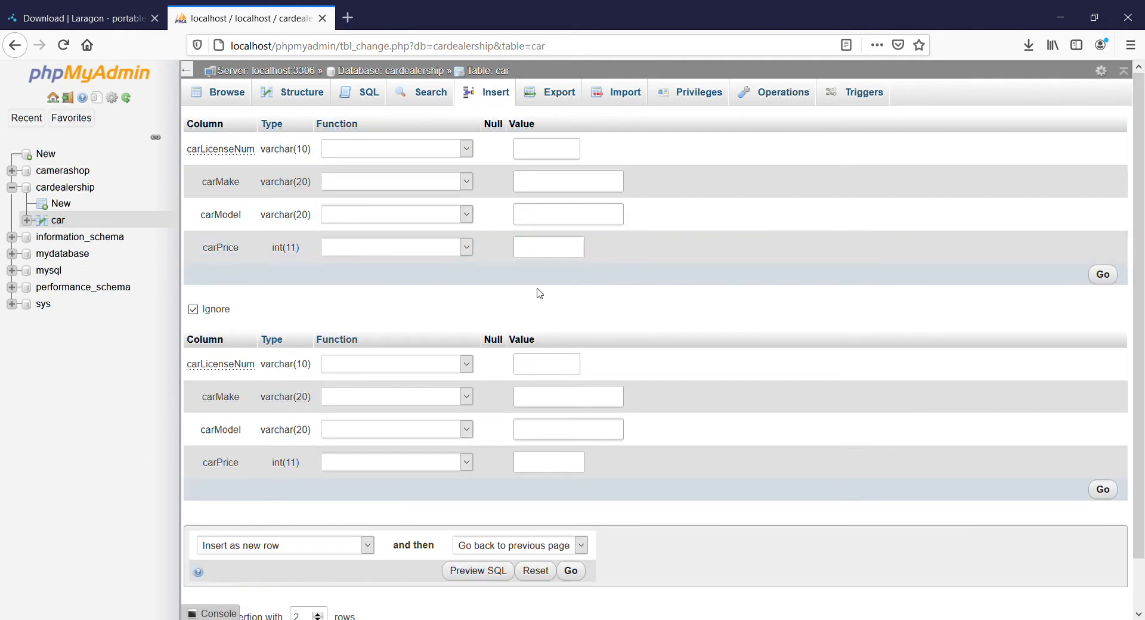
{"action": "left_click", "coordinate": [553, 157]}
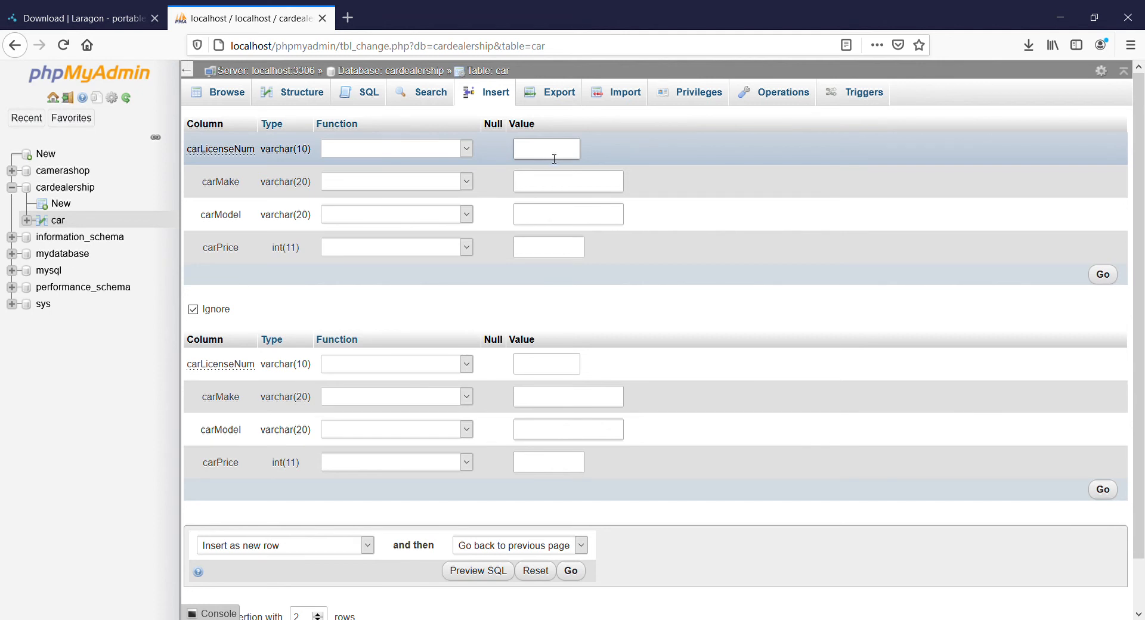
{"action": "type", "text": "11D5432"}
{"action": "left_click", "coordinate": [559, 184]}
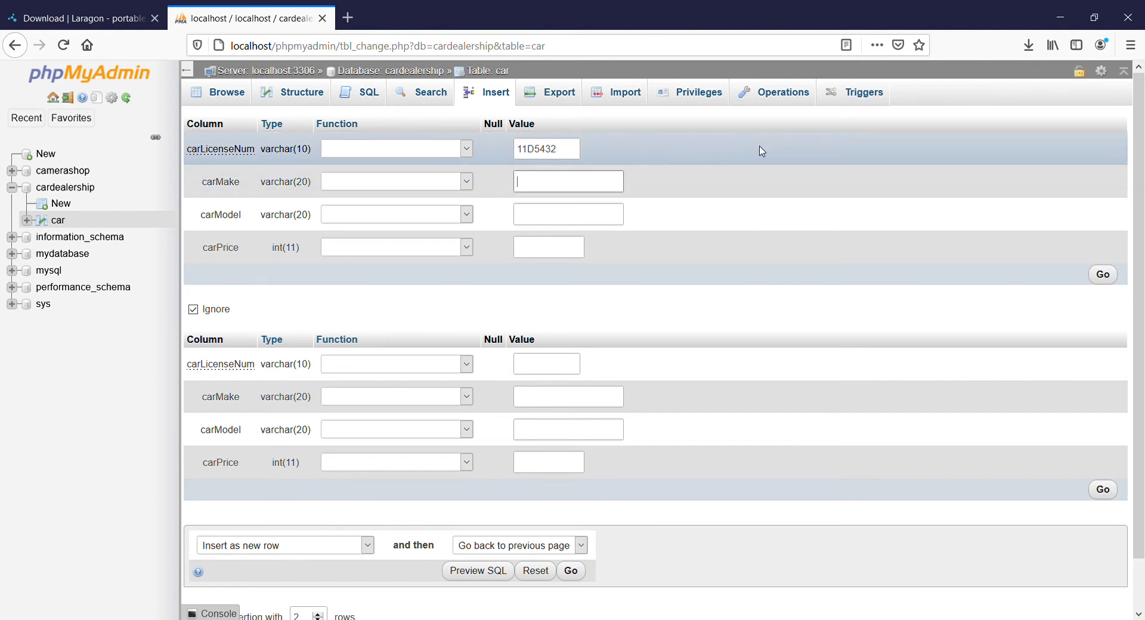
{"action": "type", "text": "Nissan"}
{"action": "left_click", "coordinate": [589, 218]}
{"action": "type", "text": "MIca"}
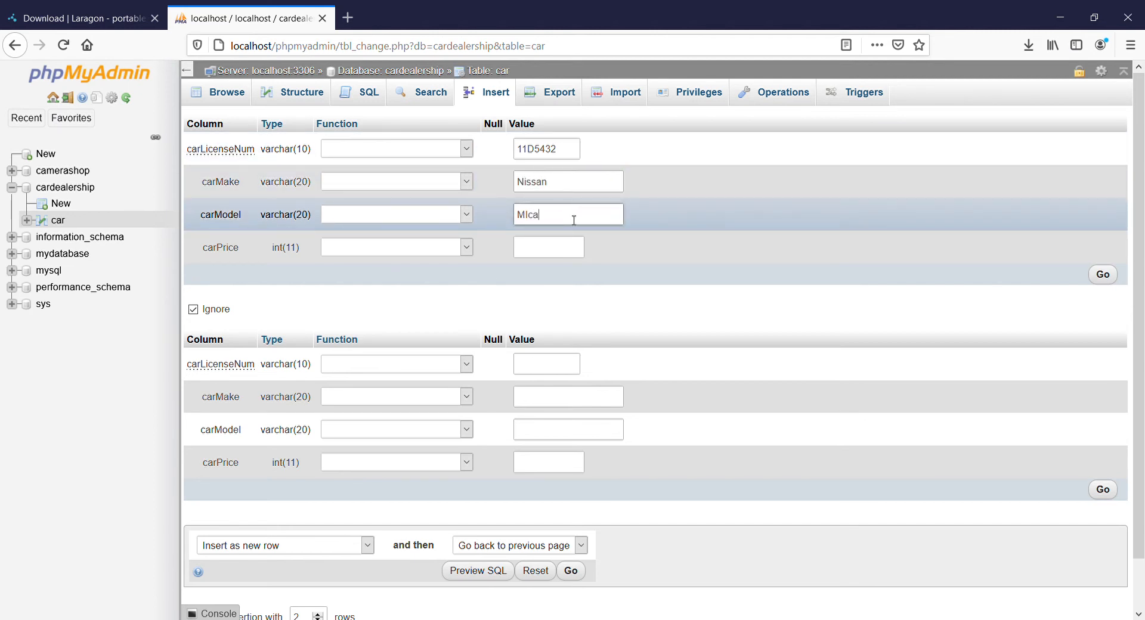
{"action": "left_click", "coordinate": [526, 247]}
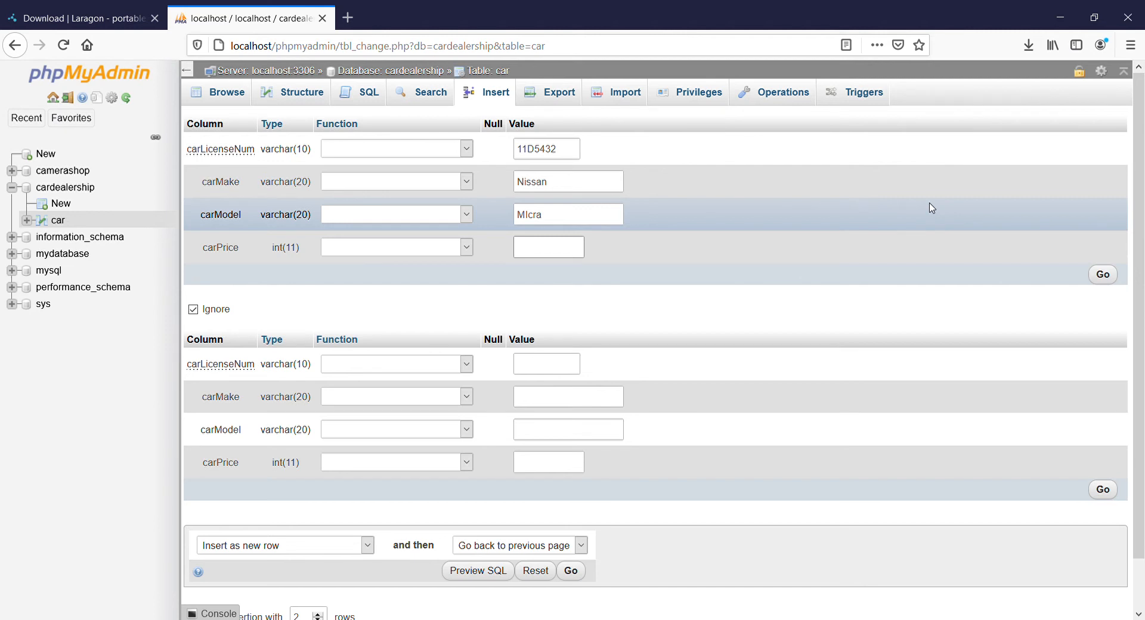
{"action": "type", "text": "4000"}
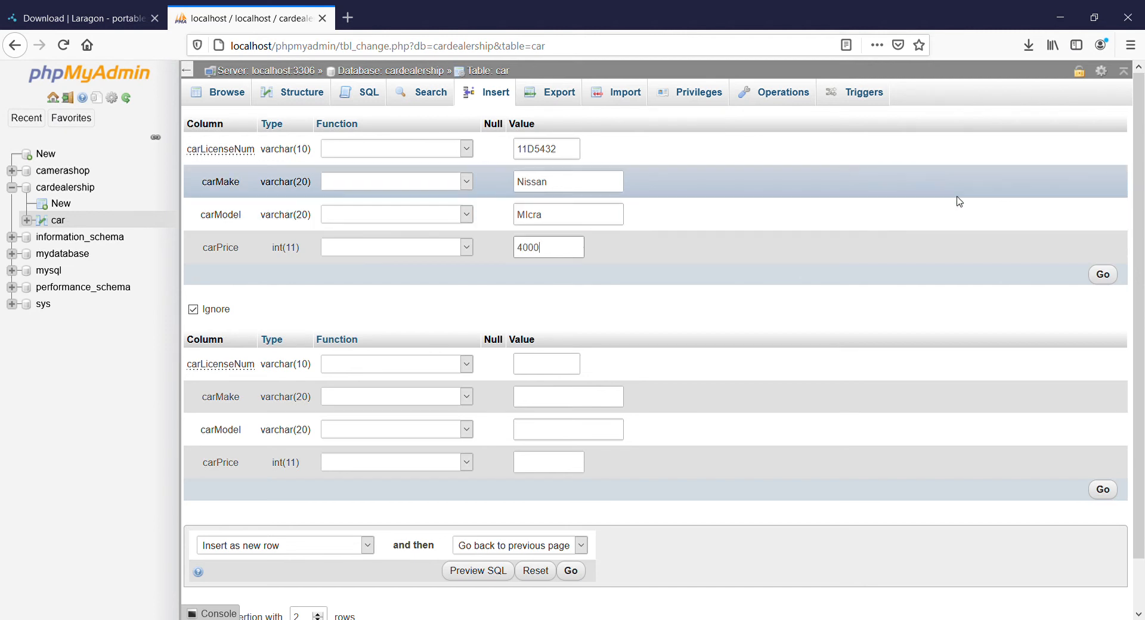
Fill in a second row with license number 201D123, make BMW, model 7 Series and price 120000, and insert both rows.
{"action": "left_click", "coordinate": [549, 366]}
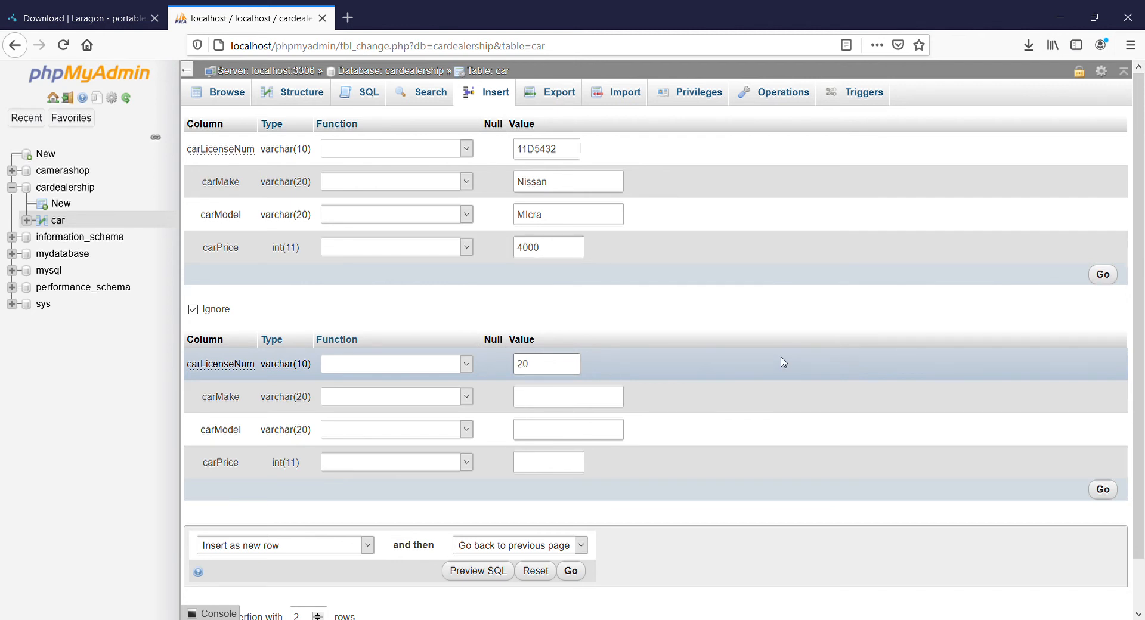
{"action": "type", "text": "201D123"}
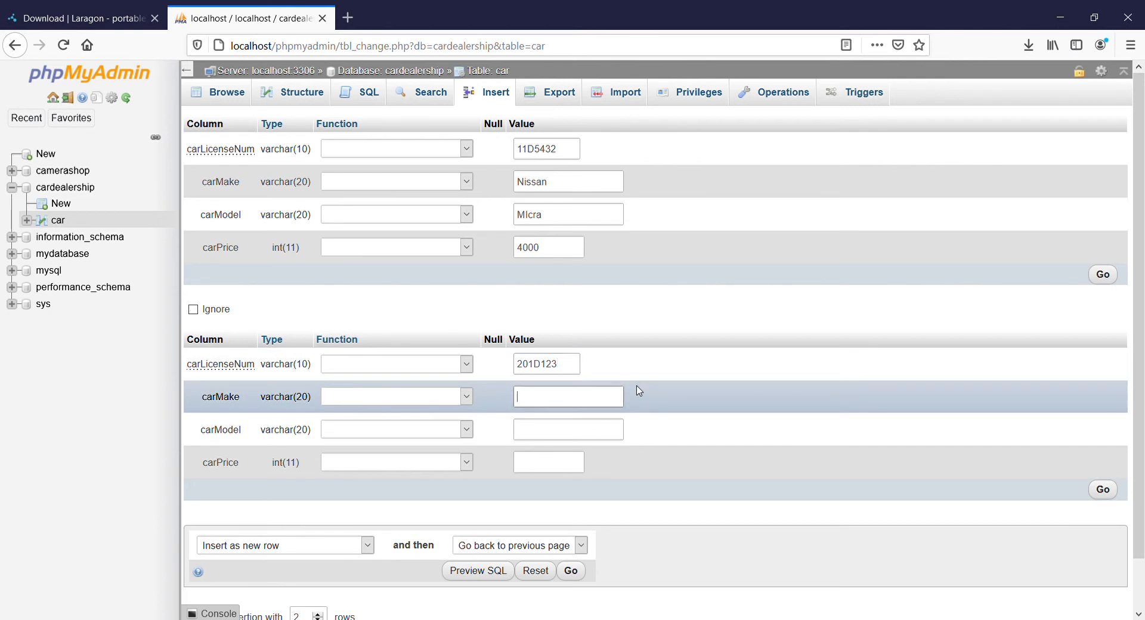
{"action": "type", "text": "BMW"}
{"action": "left_click", "coordinate": [577, 429]}
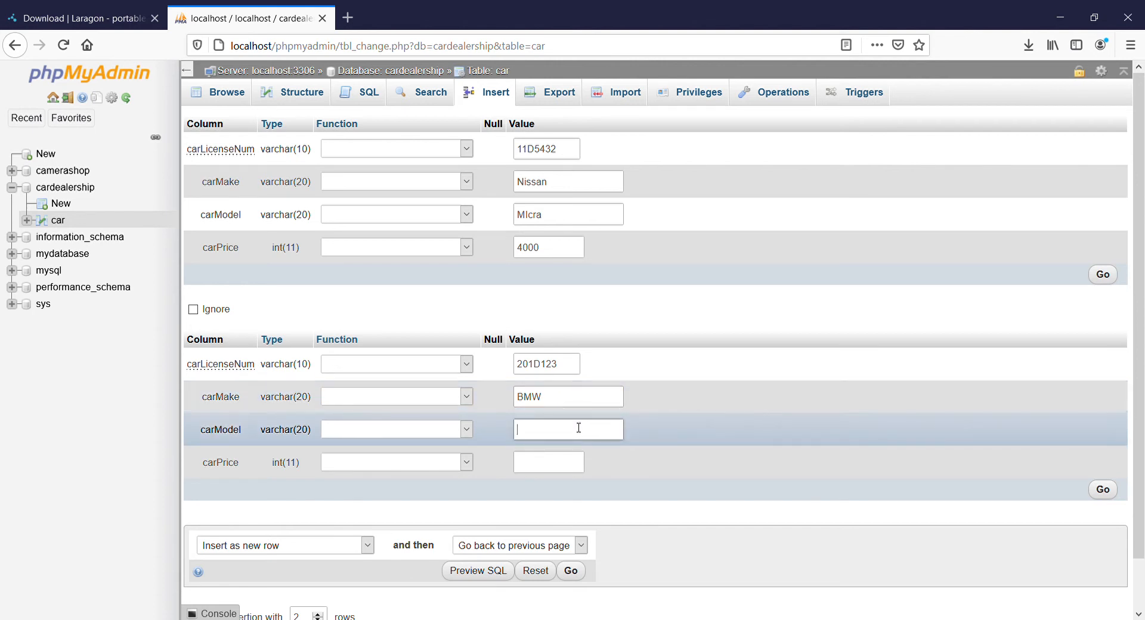
{"action": "type", "text": "7 Series"}
{"action": "left_click", "coordinate": [554, 462]}
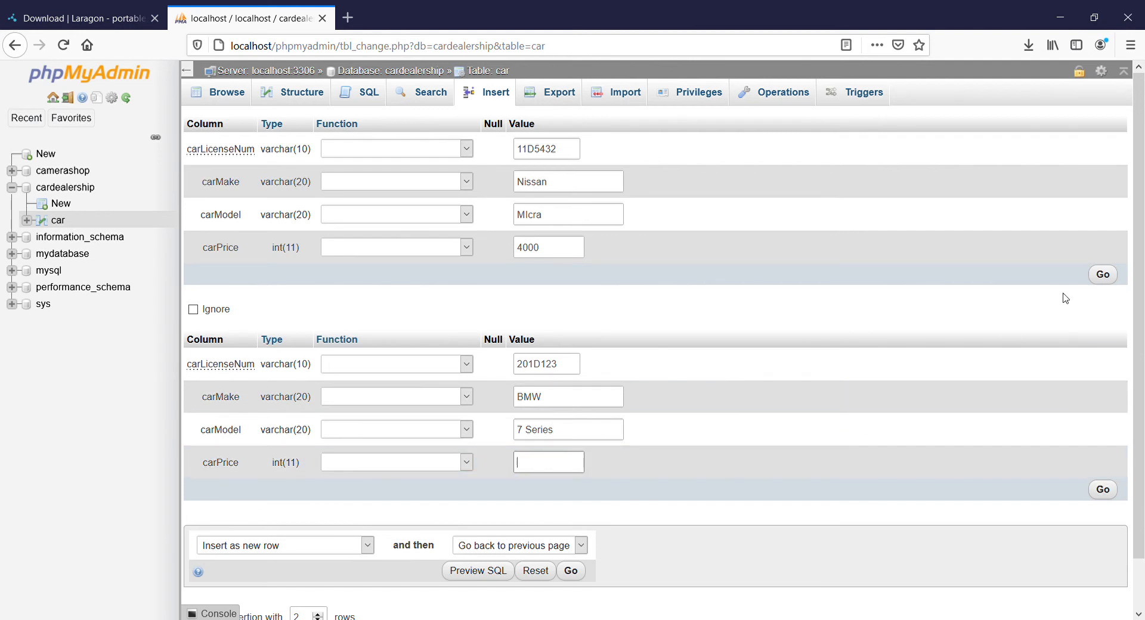
{"action": "type", "text": "120000"}
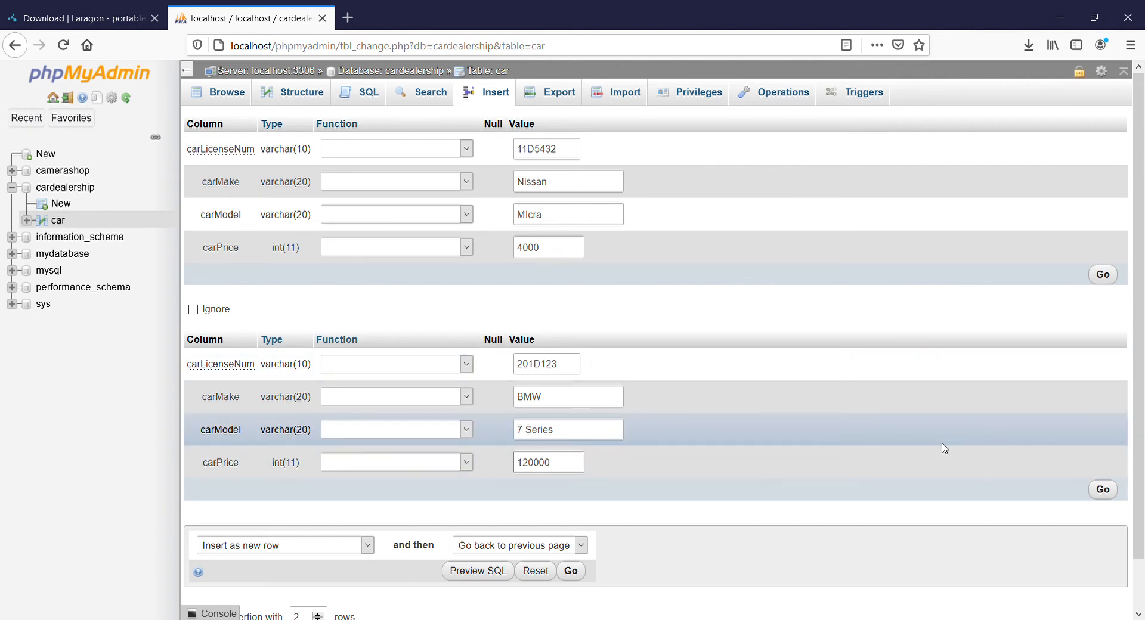
{"action": "left_click", "coordinate": [1104, 497]}
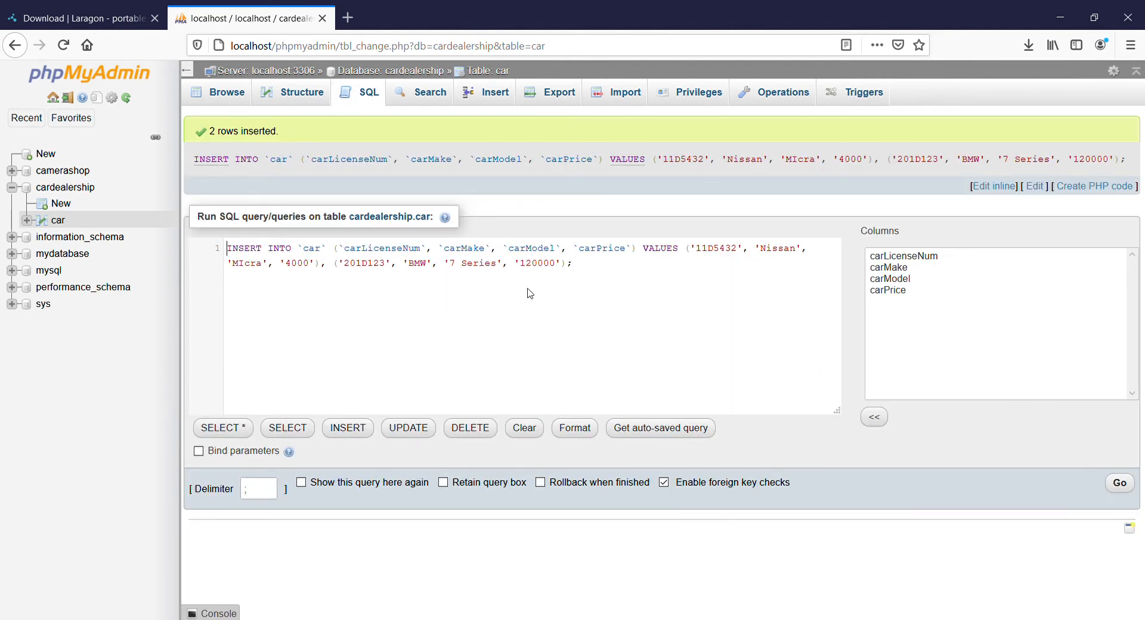
Examine the generated INSERT statement, and compare the car table's stored rows with its column structure.
{"action": "left_click_drag", "start_coordinate": [607, 273], "coordinate": [222, 228]}
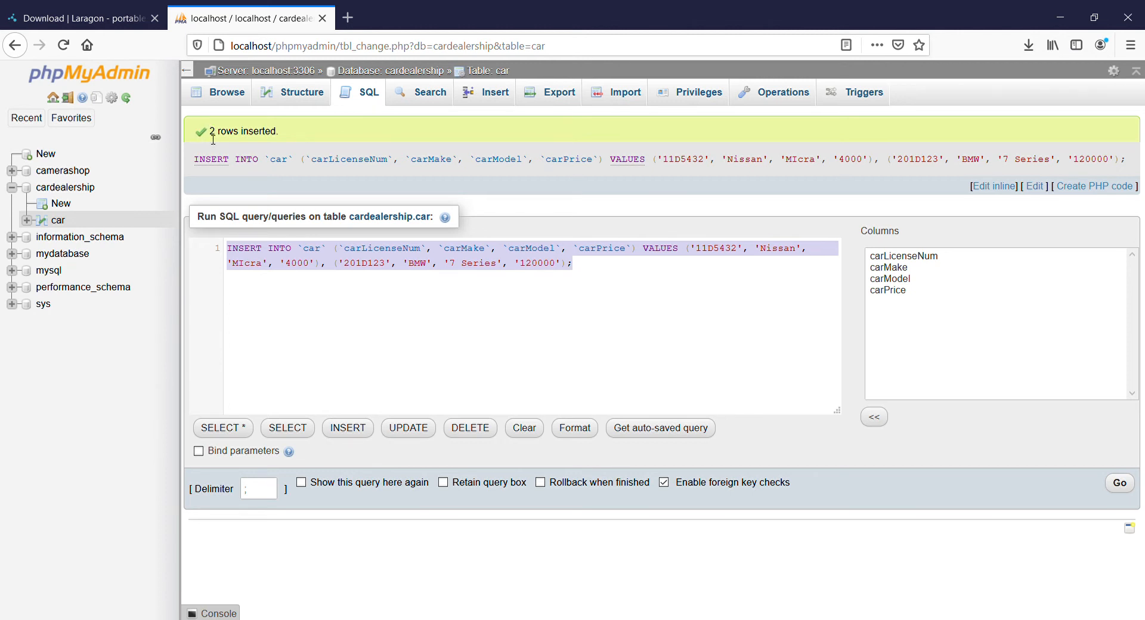
{"action": "left_click", "coordinate": [631, 279]}
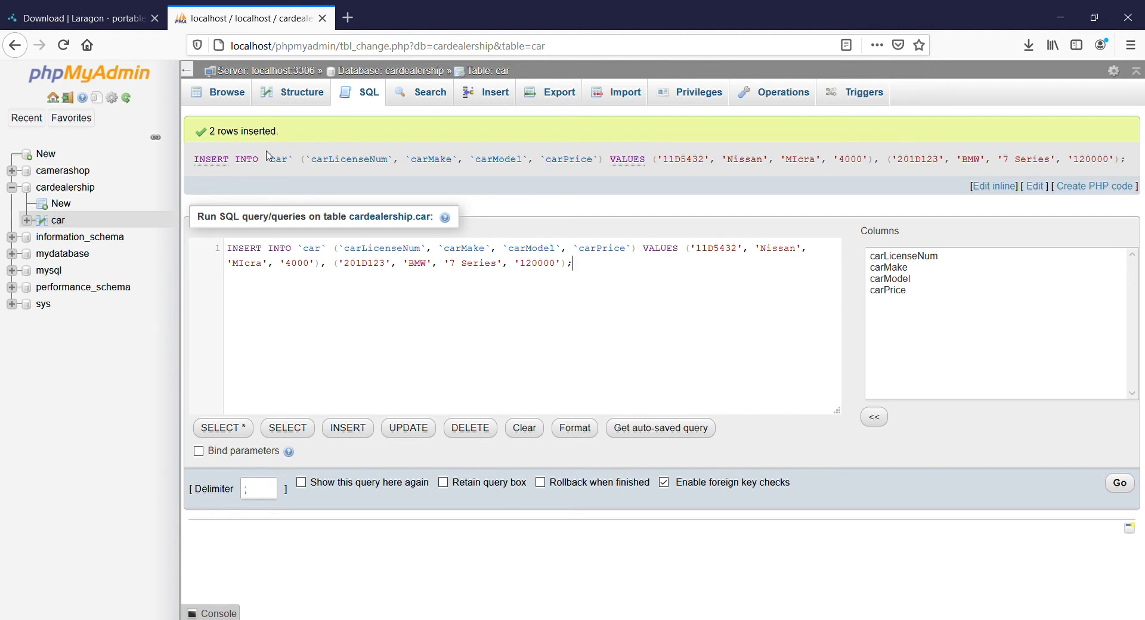
{"action": "left_click", "coordinate": [231, 99]}
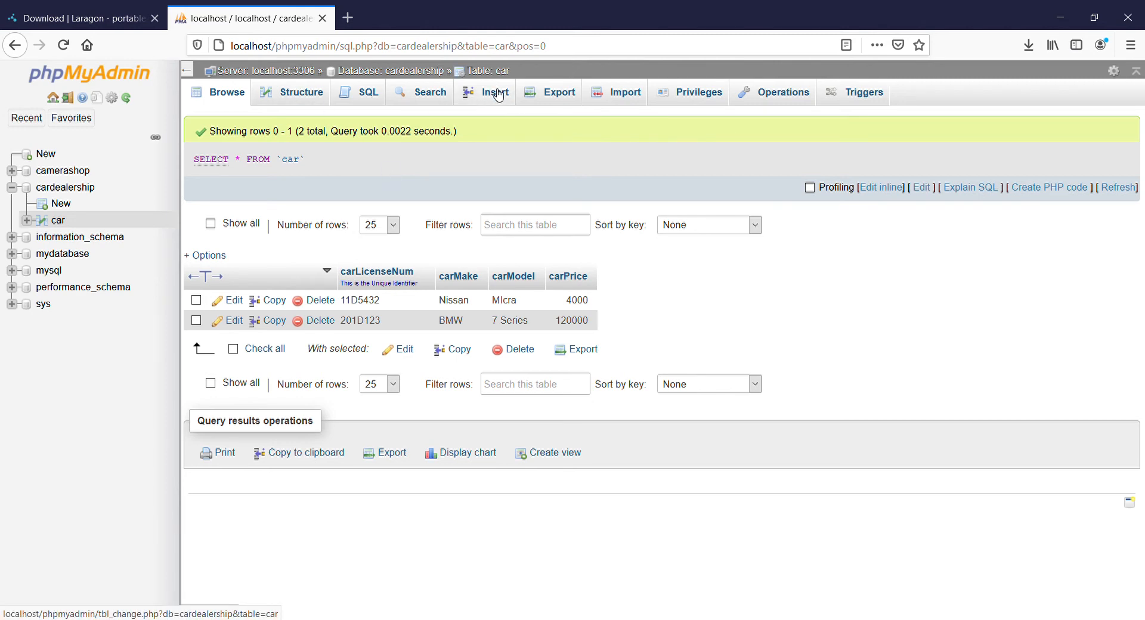
{"action": "left_click", "coordinate": [301, 93]}
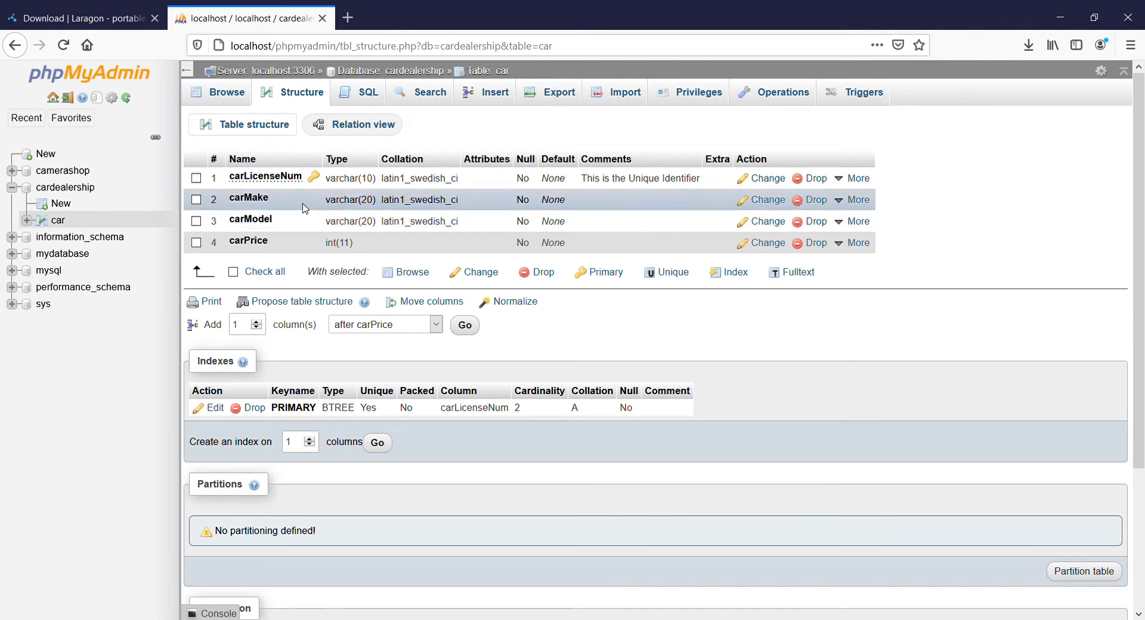
{"action": "left_click", "coordinate": [233, 103]}
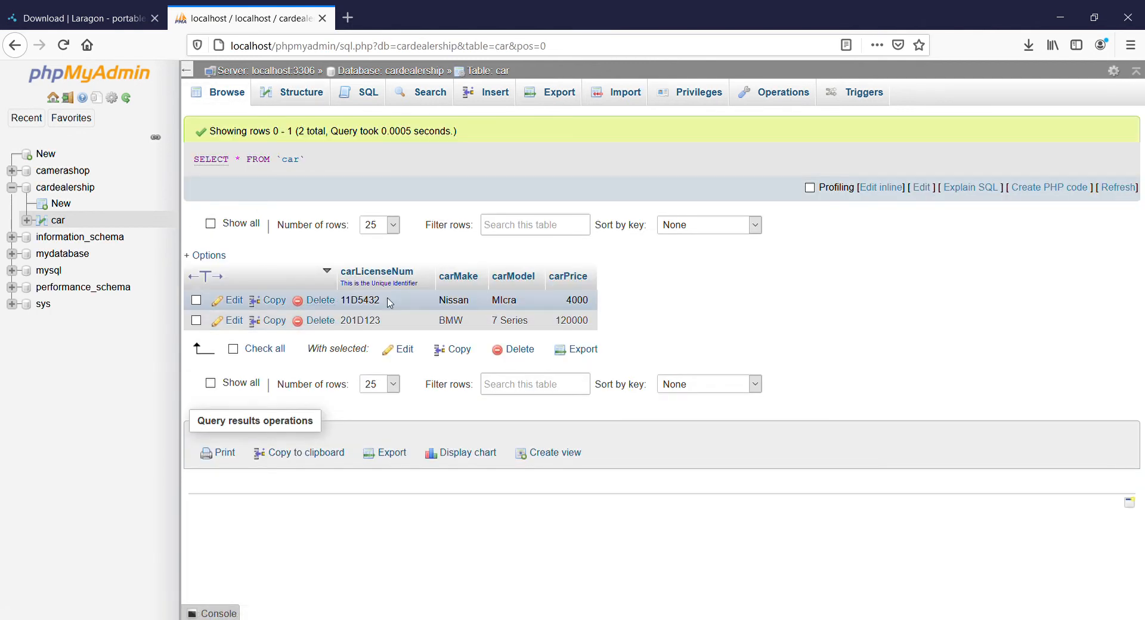
{"action": "left_click", "coordinate": [298, 103]}
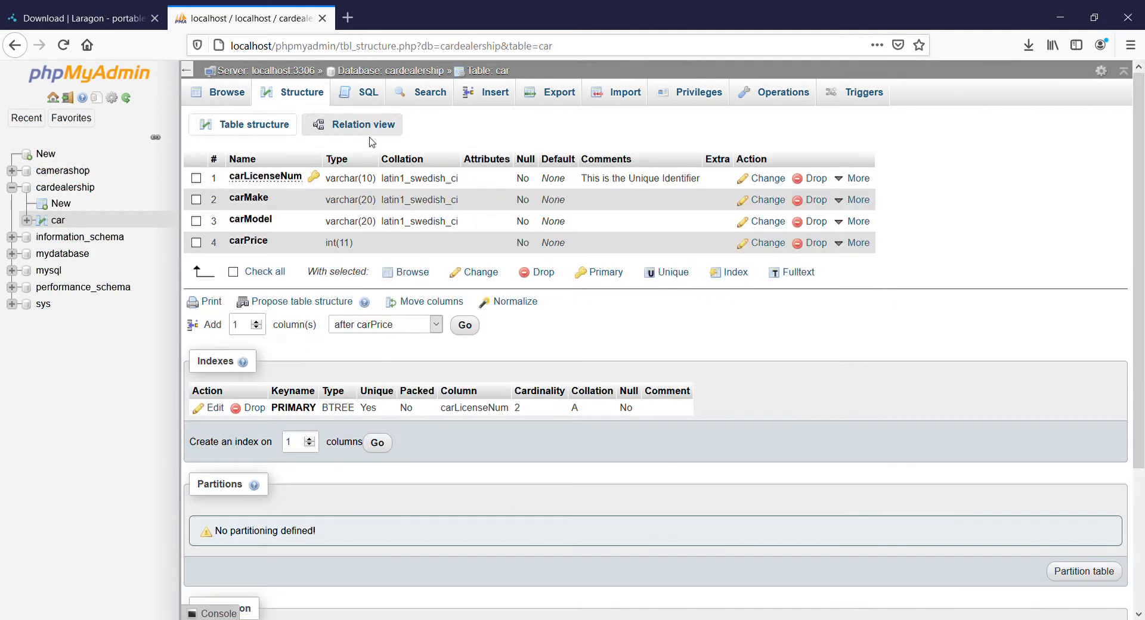
Fill in a new car row with license number 95D123, make Toyota, model Starlet and price 700.
{"action": "left_click", "coordinate": [500, 97]}
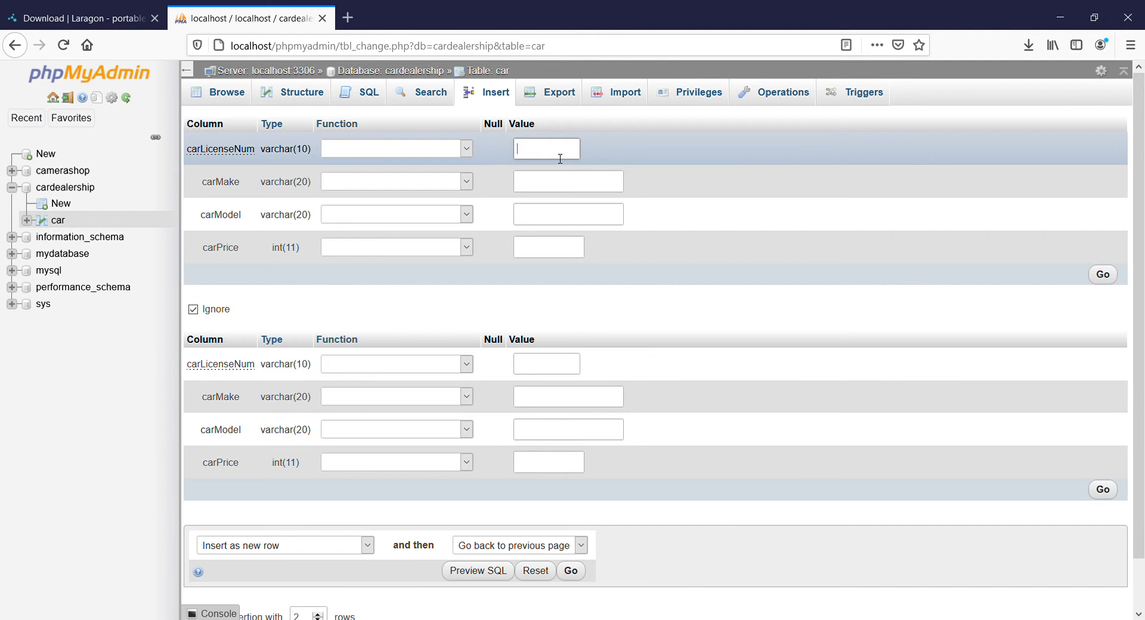
{"action": "type", "text": "95D123"}
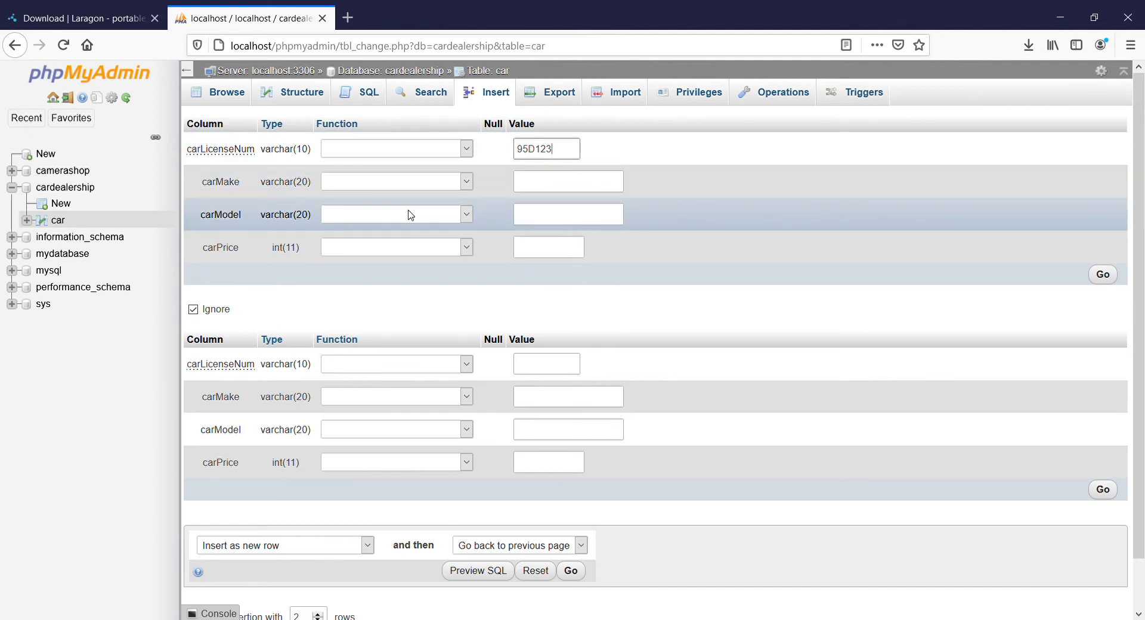
{"action": "left_click", "coordinate": [596, 187]}
{"action": "type", "text": "T"}
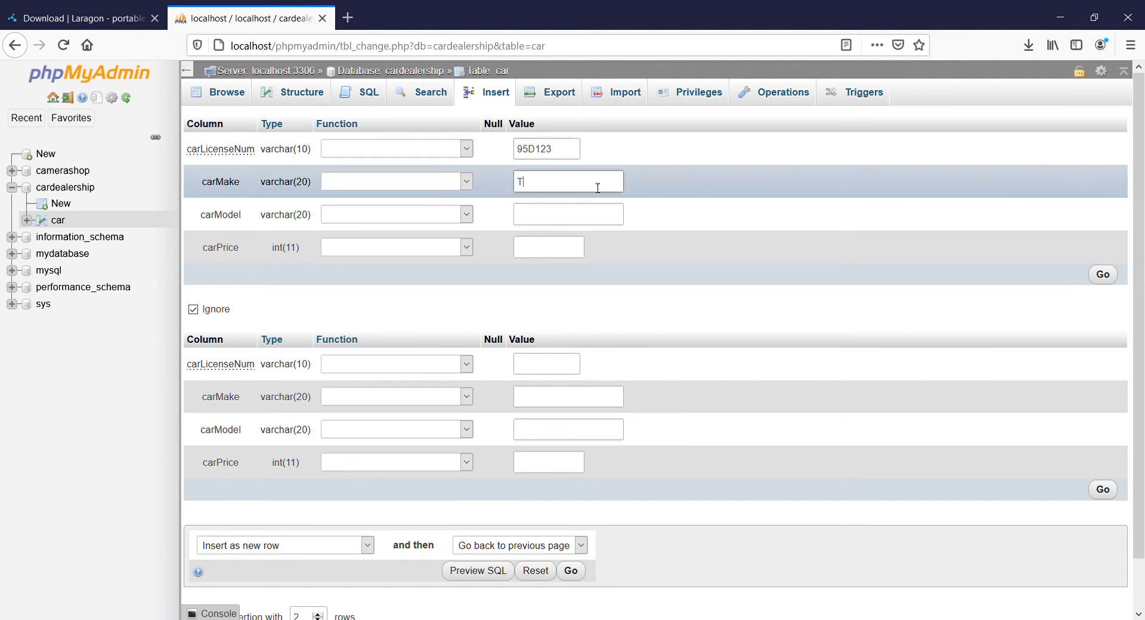
{"action": "type", "text": "oyota"}
{"action": "left_click", "coordinate": [582, 224]}
{"action": "type", "text": "S"}
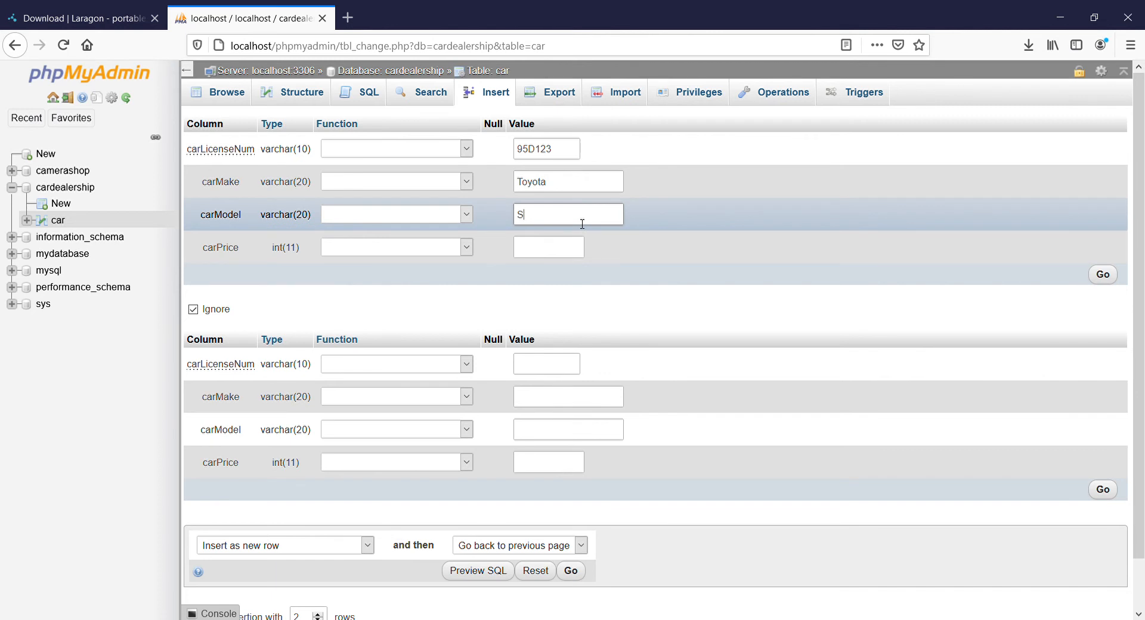
{"action": "type", "text": "tarlet"}
{"action": "left_click", "coordinate": [552, 248]}
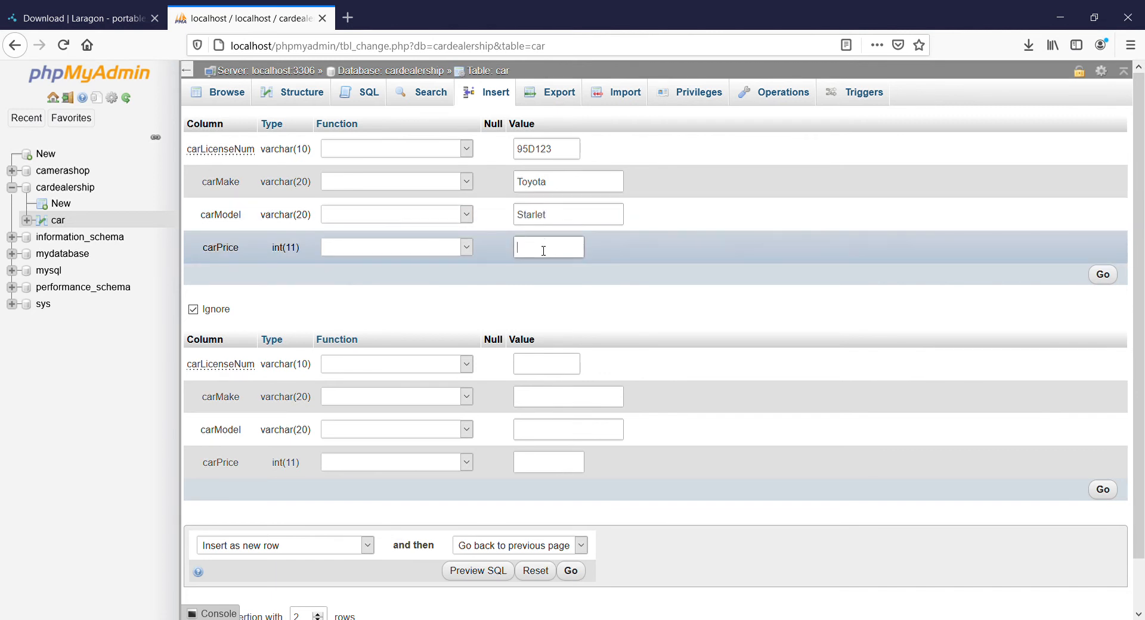
{"action": "type", "text": "700"}
Fill in a second row with license number 191D, make Mercedes, model SLK and price 110000, and insert both rows.
{"action": "left_click", "coordinate": [547, 371]}
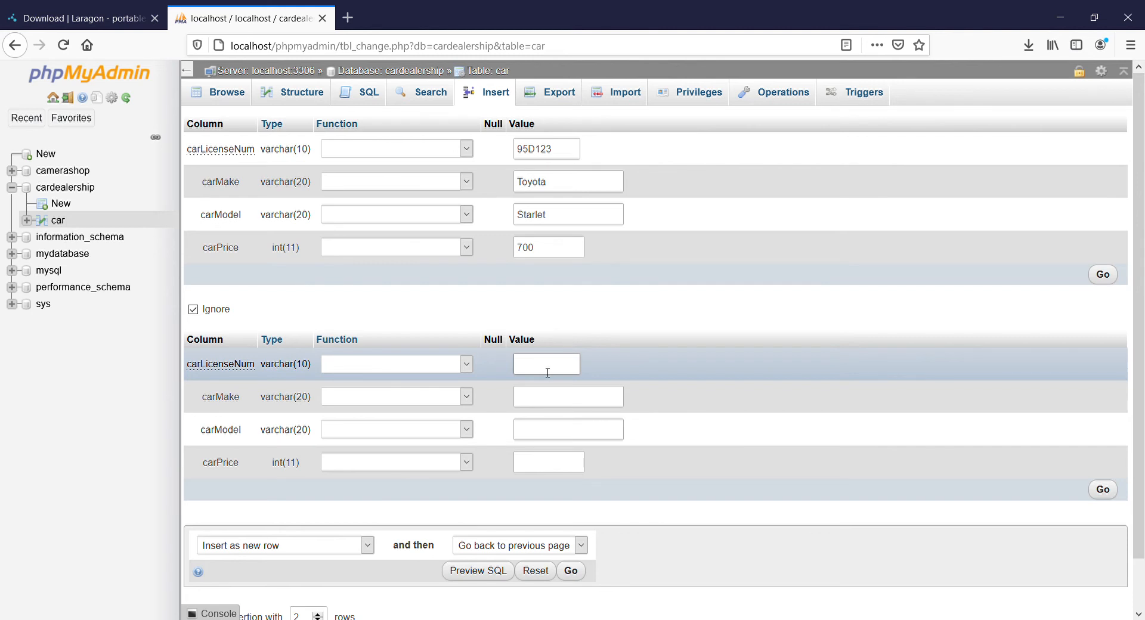
{"action": "type", "text": "191D"}
{"action": "left_click", "coordinate": [548, 400]}
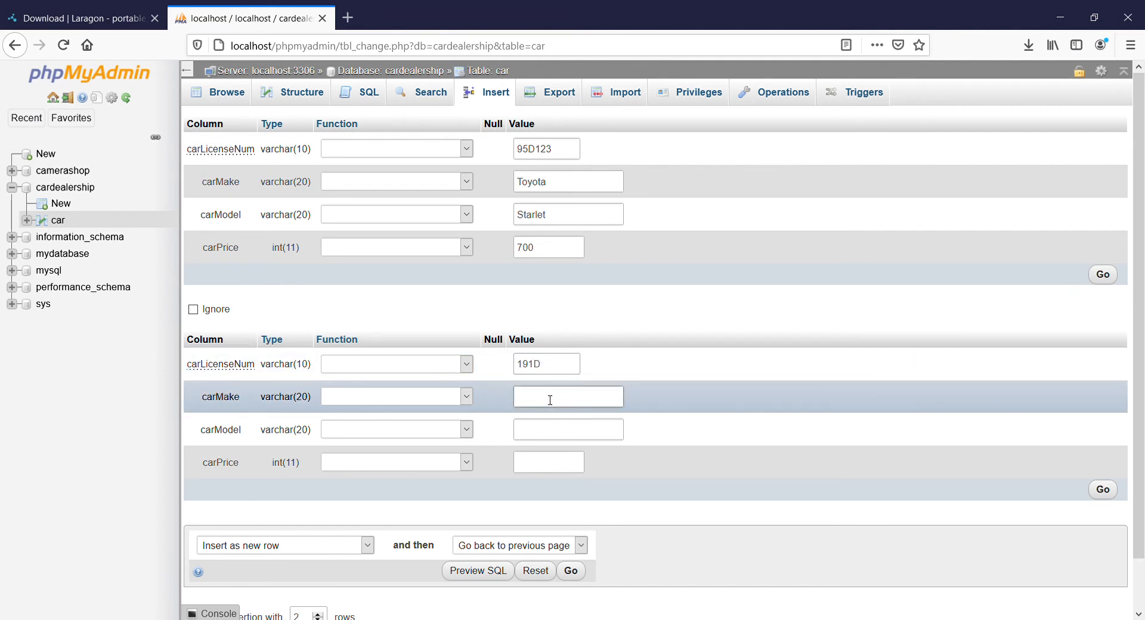
{"action": "type", "text": "m"}
{"action": "key", "text": "BackSpace"}
{"action": "type", "text": "m"}
{"action": "key", "text": "BackSpace"}
{"action": "type", "text": "Mercedes"}
{"action": "left_click", "coordinate": [537, 426]}
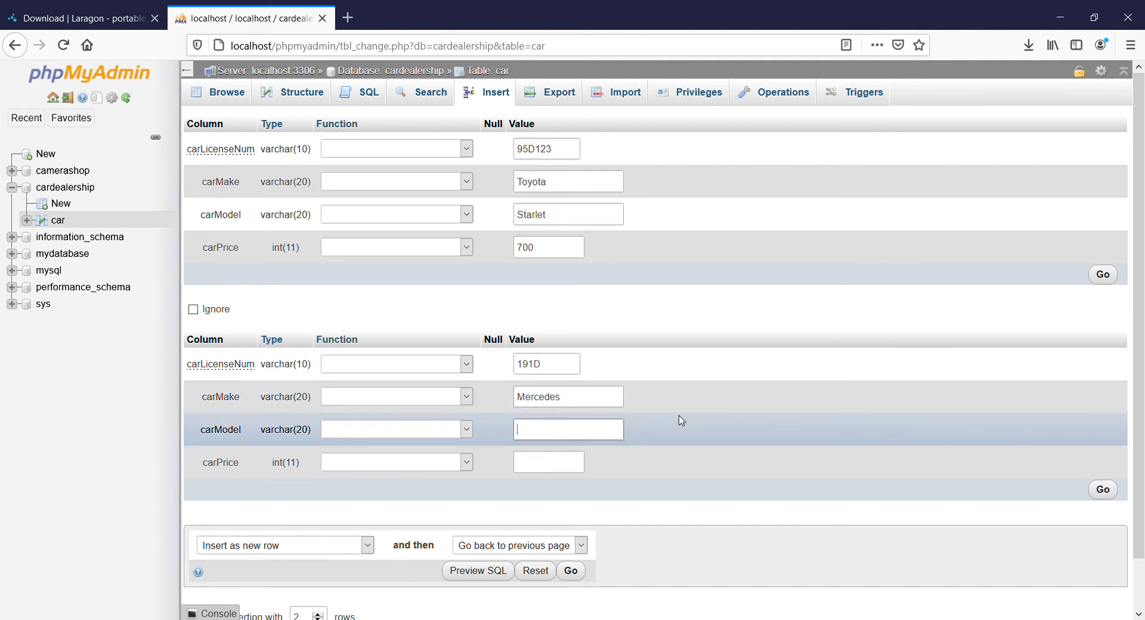
{"action": "type", "text": "SLK"}
{"action": "left_click", "coordinate": [583, 460]}
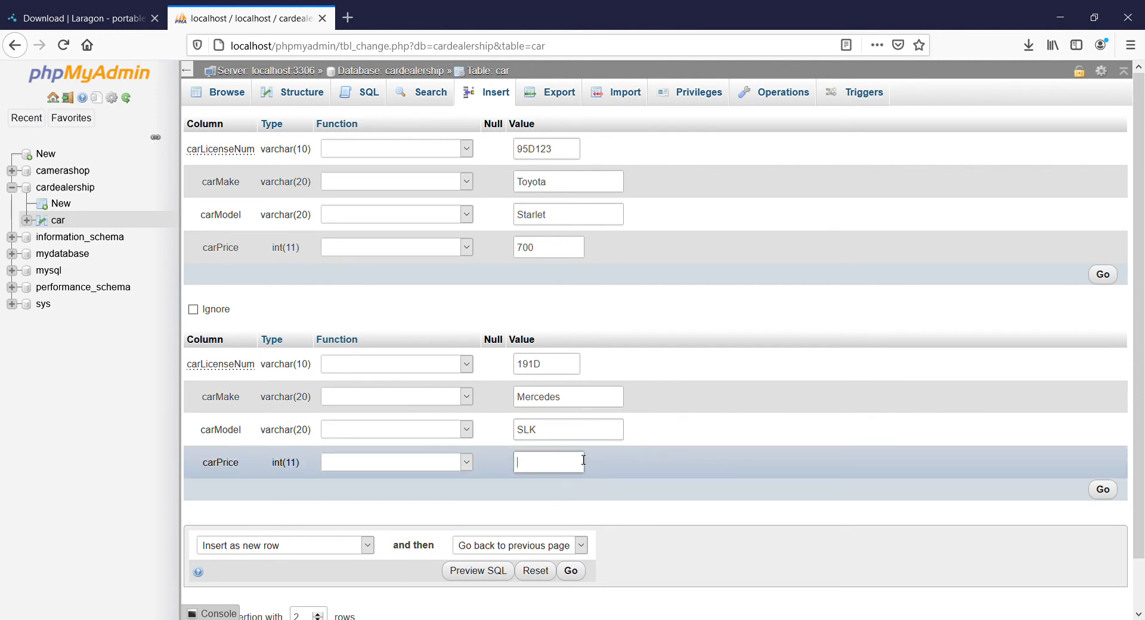
{"action": "type", "text": "1010000"}
{"action": "key", "text": "BackSpace"}
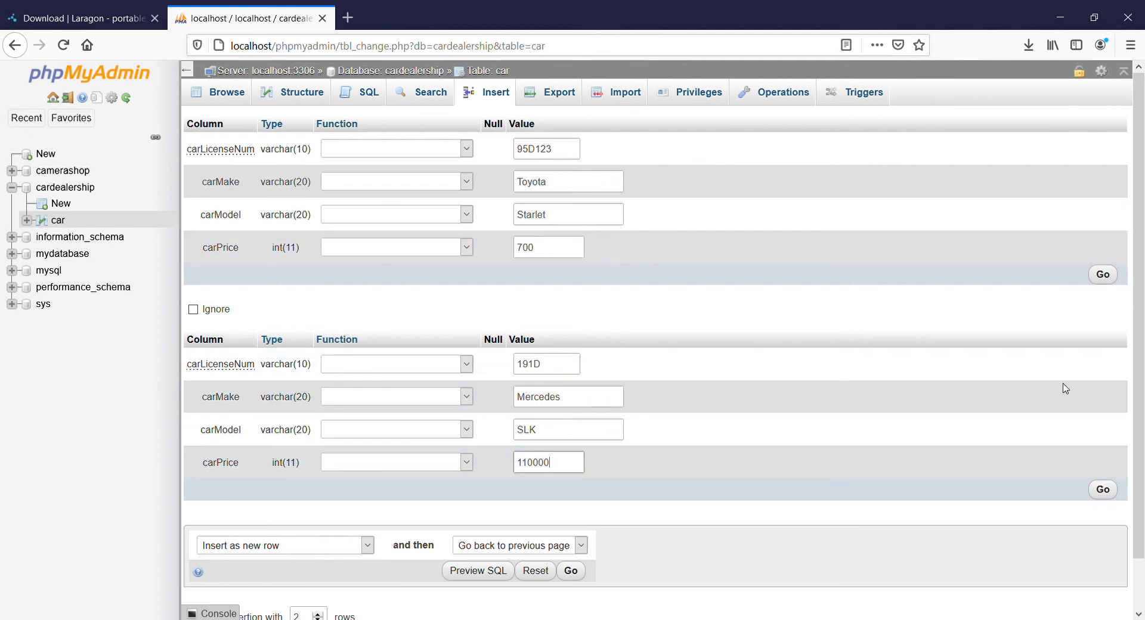
{"action": "left_click", "coordinate": [1103, 490]}
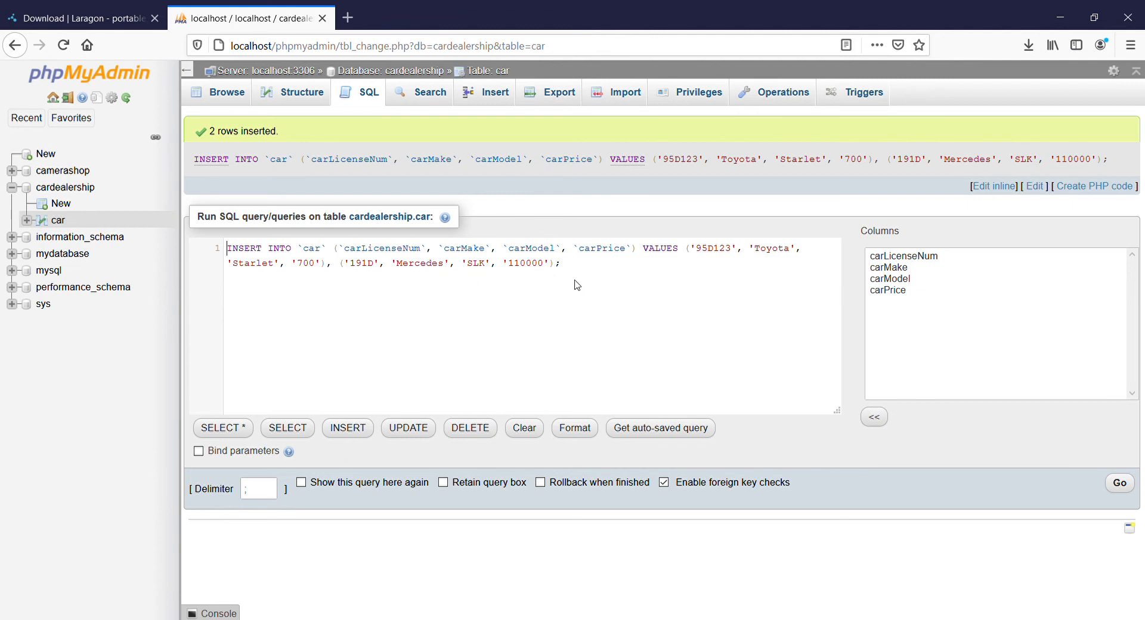
Review the INSERT statement generated for the Toyota and Mercedes rows.
{"action": "key", "text": "ctrl+a"}
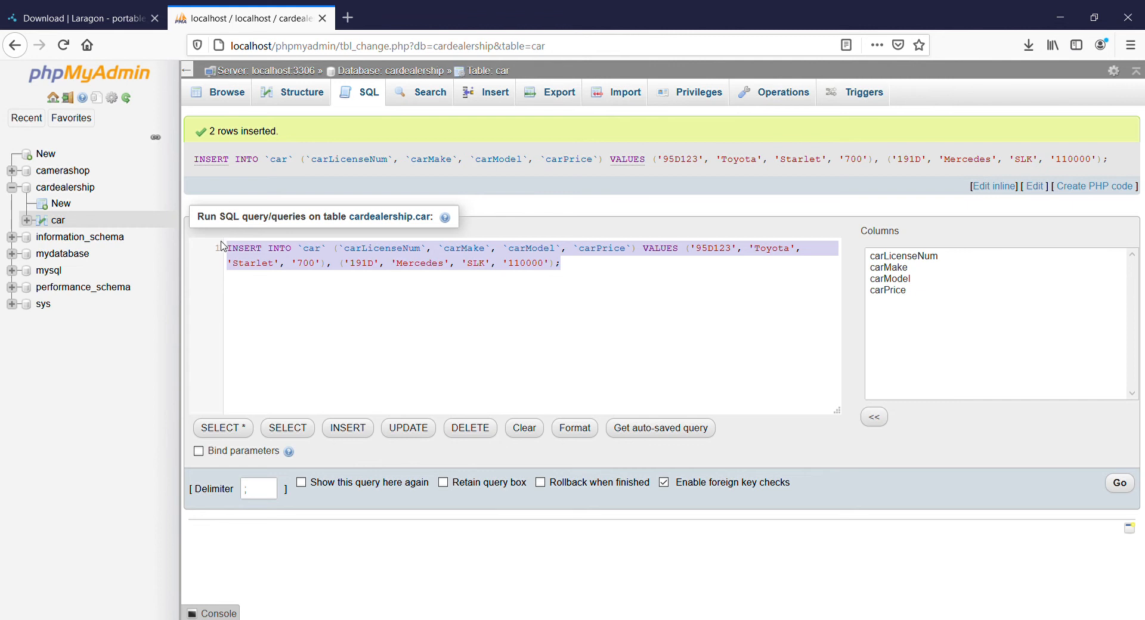
{"action": "left_click", "coordinate": [572, 294]}
{"action": "left_click_drag", "start_coordinate": [608, 279], "coordinate": [227, 244]}
Review the car table's stored rows and prices, and run the query SELECT * FROM `car` WHERE 1.
{"action": "left_click", "coordinate": [229, 99]}
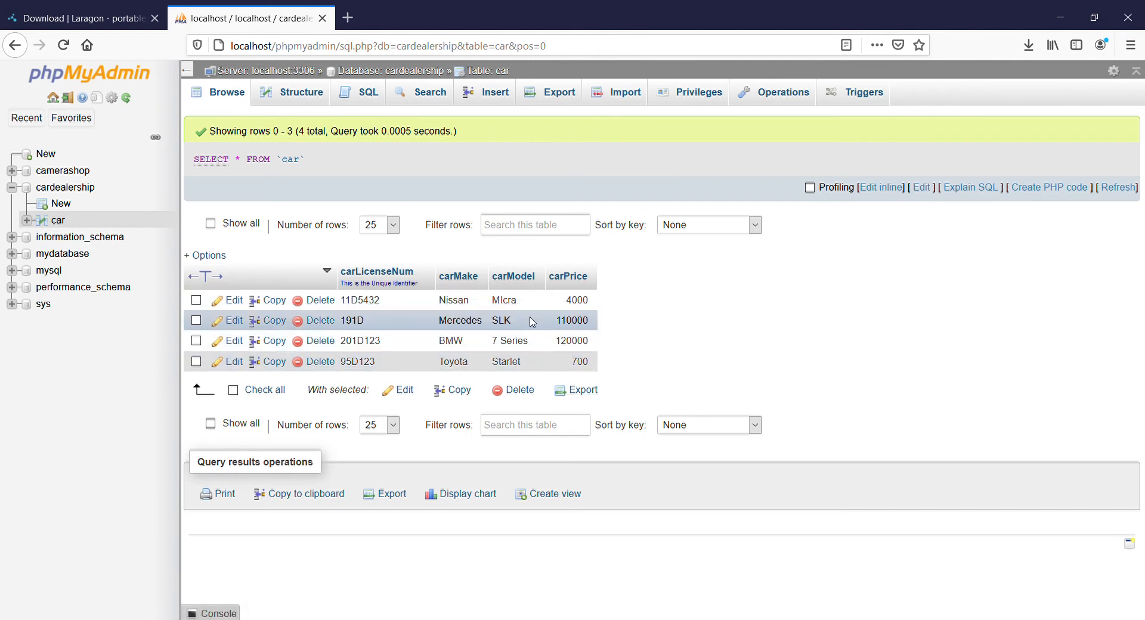
{"action": "left_click_drag", "start_coordinate": [535, 322], "coordinate": [588, 365]}
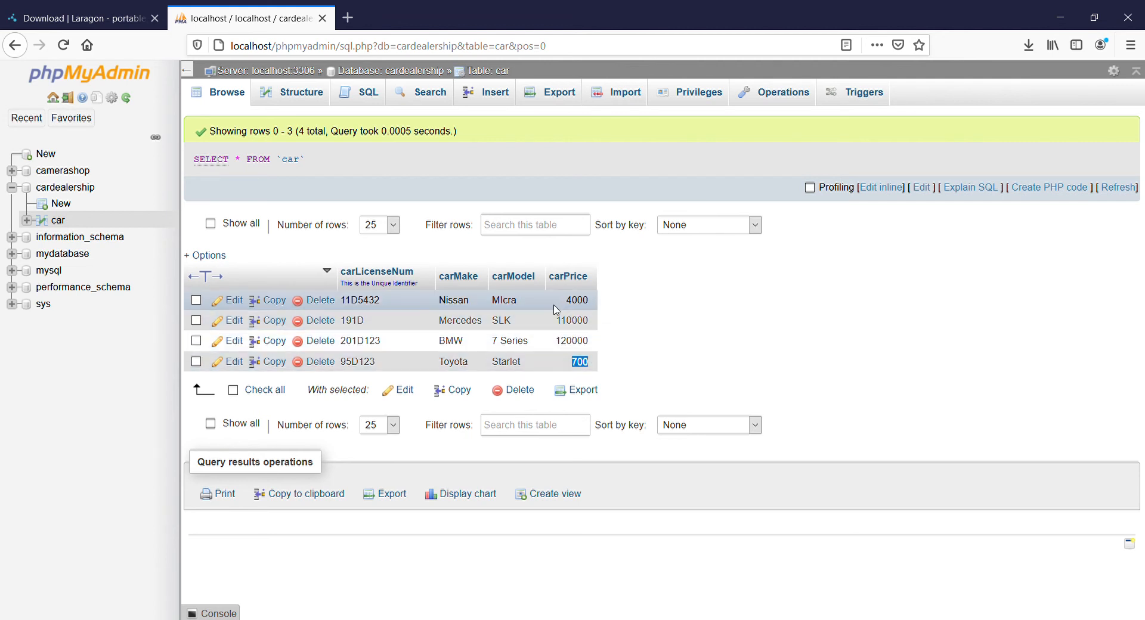
{"action": "left_click_drag", "start_coordinate": [559, 309], "coordinate": [591, 311]}
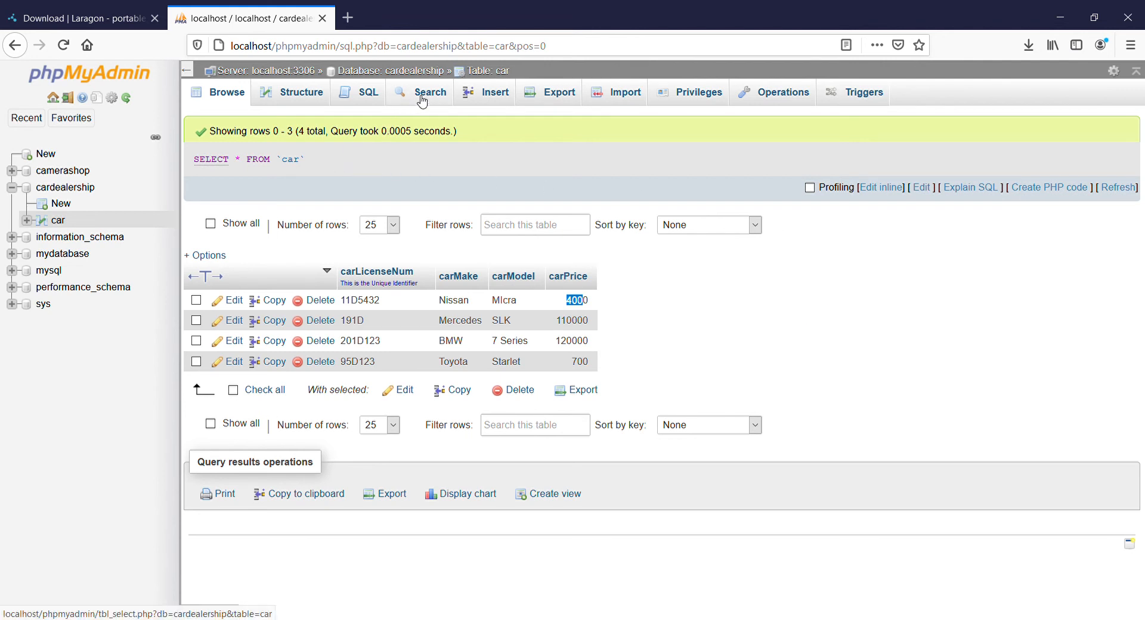
{"action": "left_click", "coordinate": [370, 99]}
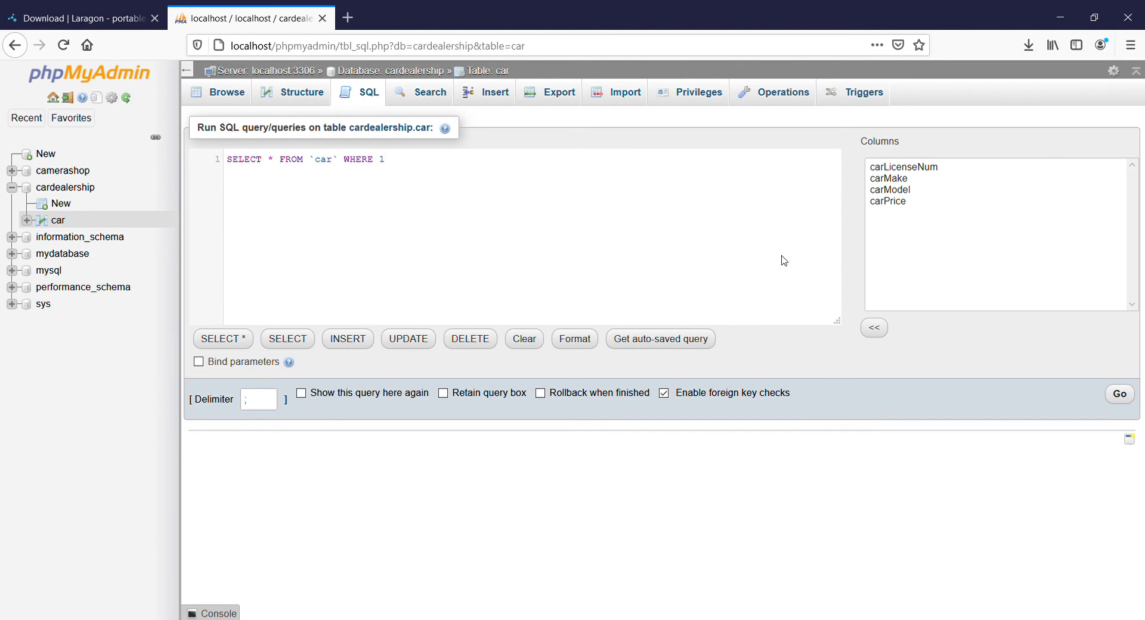
{"action": "left_click", "coordinate": [1119, 393]}
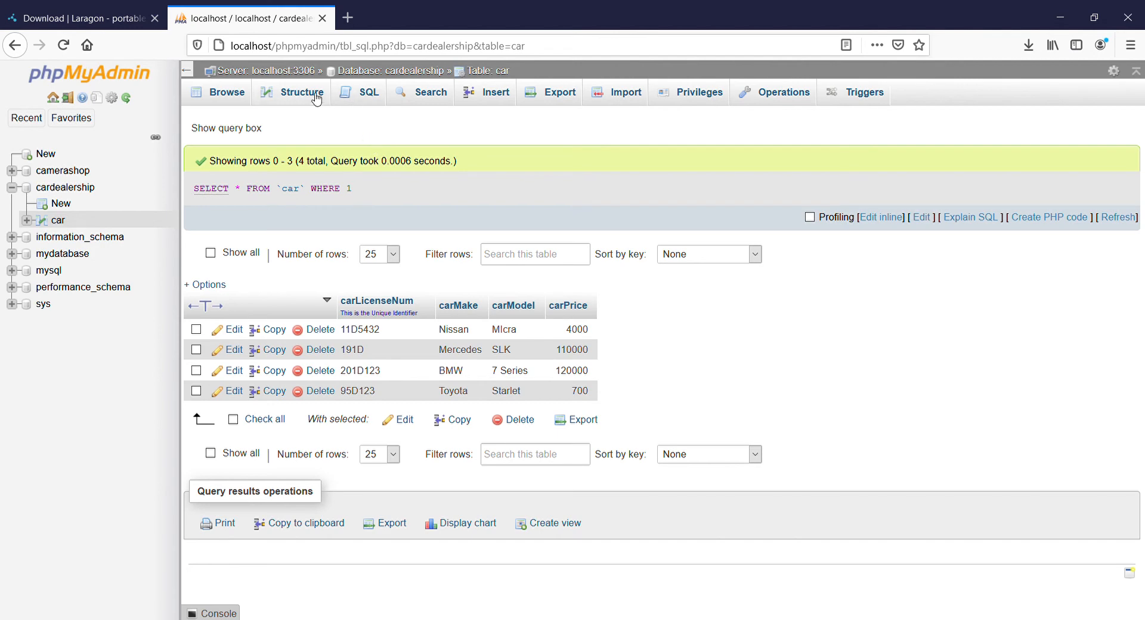
Query the car table for cars priced above 50000 with SELECT * FROM `car` WHERE carPrice > 50000.
{"action": "left_click", "coordinate": [369, 95]}
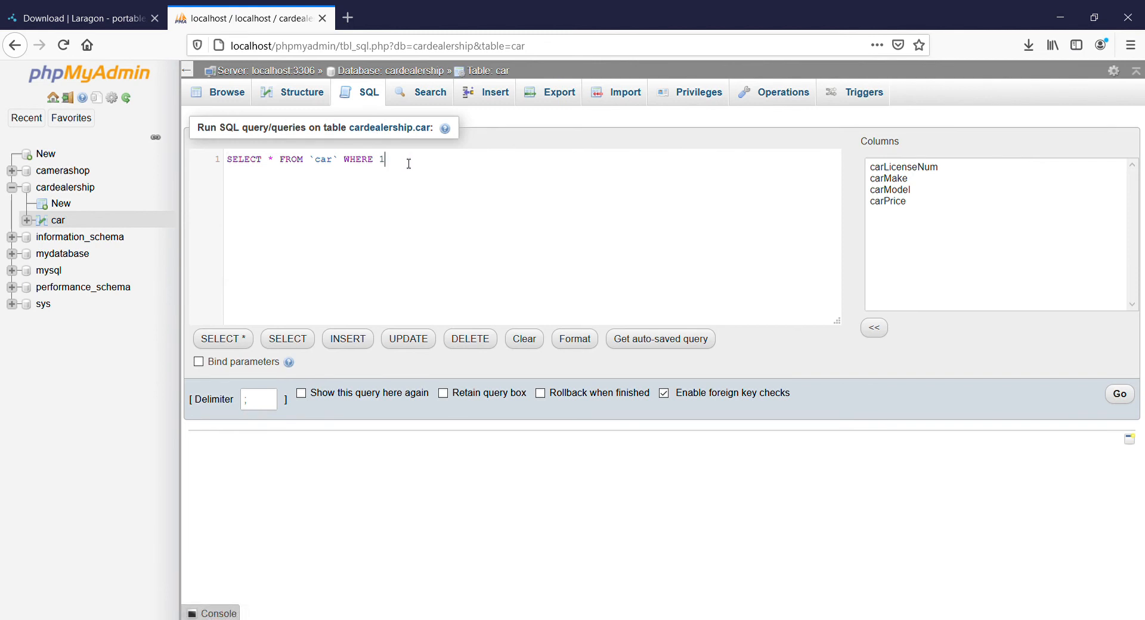
{"action": "key", "text": "BackSpace"}
{"action": "type", "text": "carPrice > 500"}
{"action": "key", "text": "BackSpace"}
{"action": "key", "text": "BackSpace"}
{"action": "key", "text": "BackSpace"}
{"action": "type", "text": "50000"}
{"action": "left_click", "coordinate": [476, 159]}
{"action": "left_click", "coordinate": [1127, 403]}
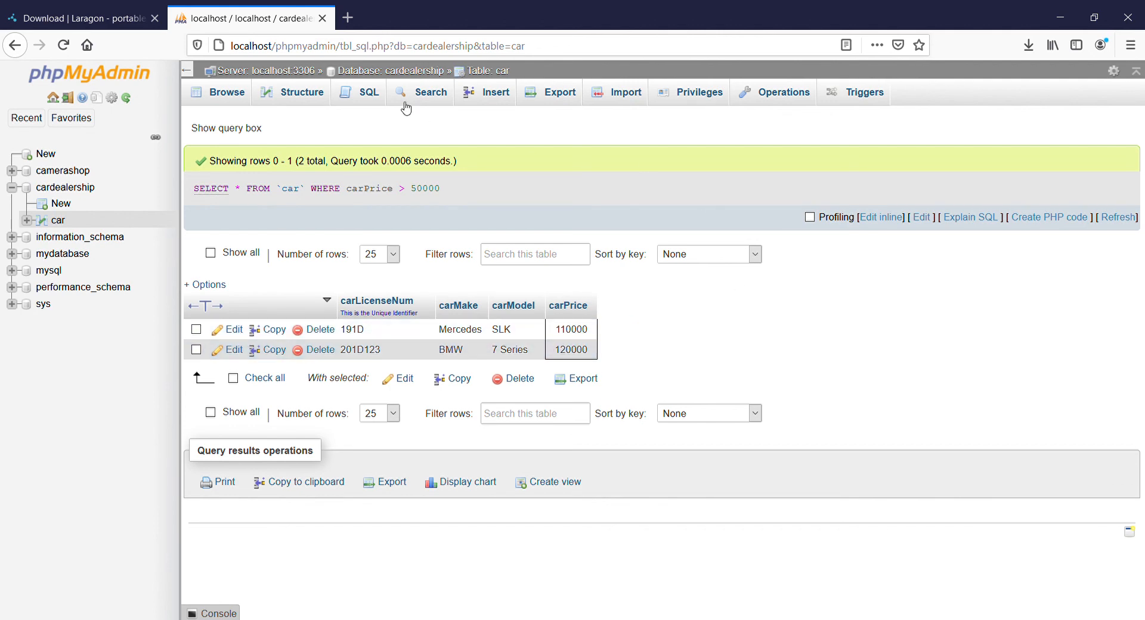
Query the car table for cars priced above 115000 with SELECT * FROM `car` WHERE carPrice > 115000.
{"action": "left_click", "coordinate": [370, 95]}
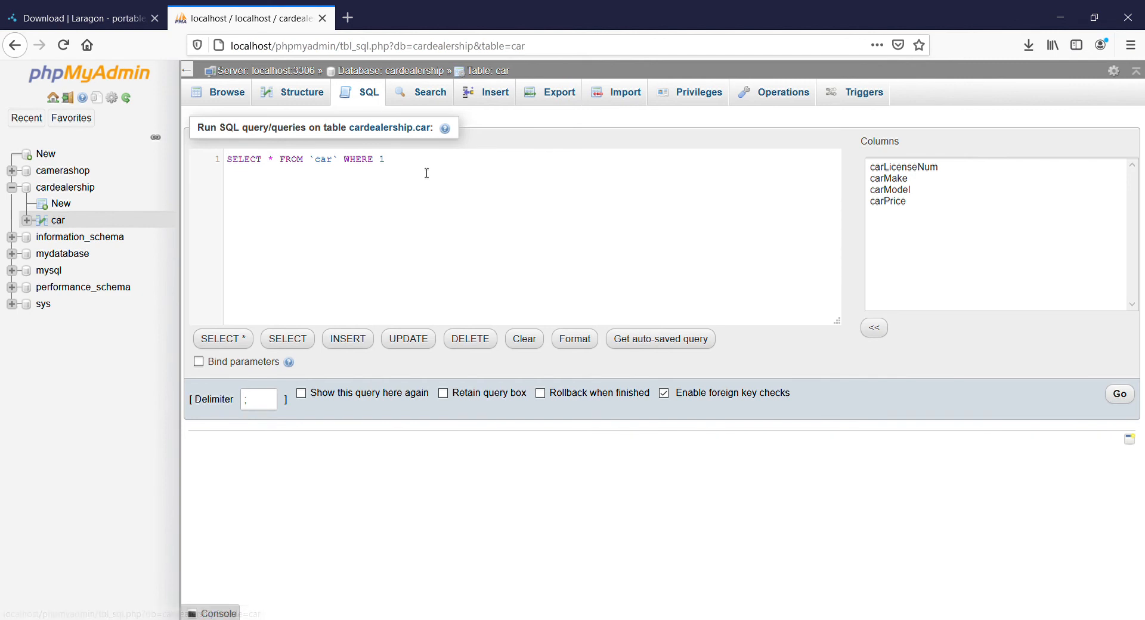
{"action": "key", "text": "BackSpace"}
{"action": "type", "text": "car"}
{"action": "key", "text": "BackSpace"}
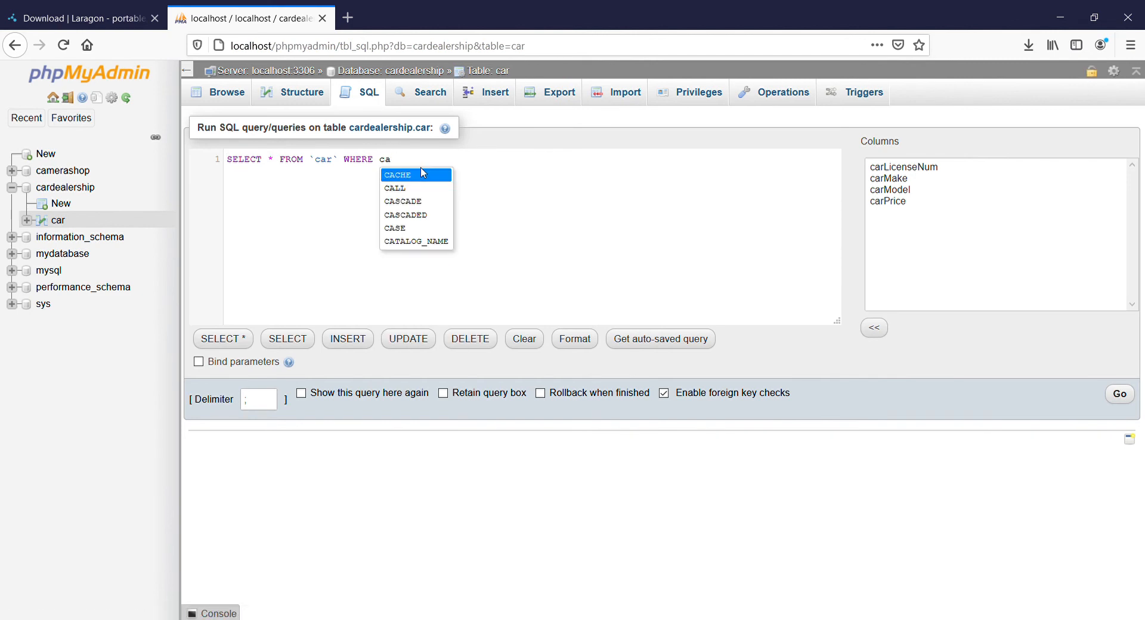
{"action": "type", "text": "rPrice"}
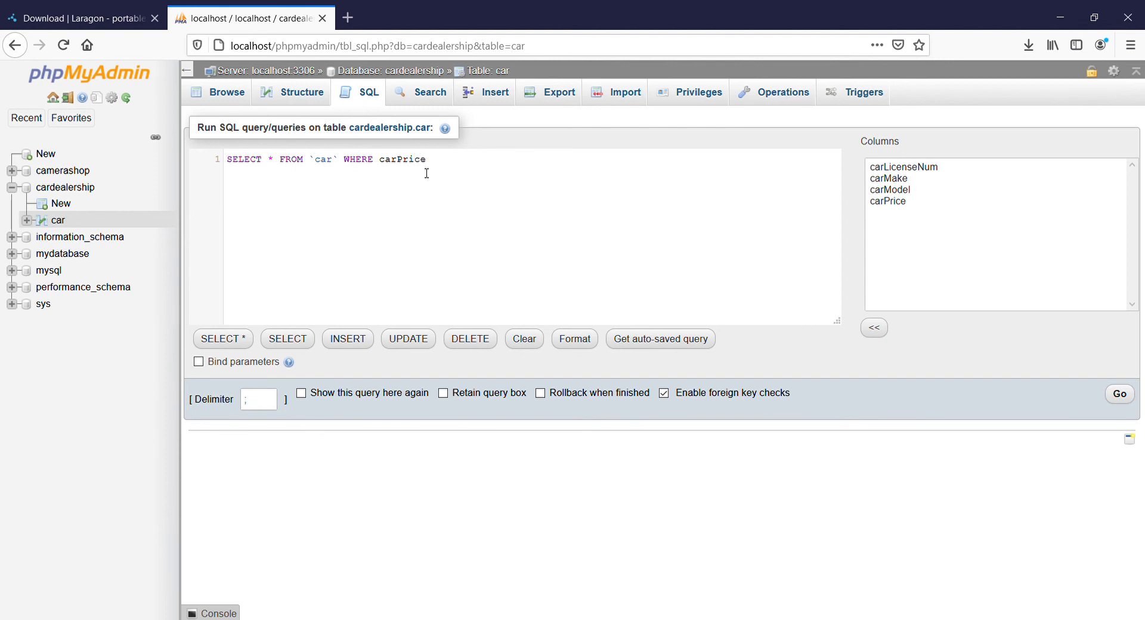
{"action": "type", "text": "<"}
{"action": "key", "text": "BackSpace"}
{"action": "type", "text": "> 115000"}
{"action": "left_click", "coordinate": [1127, 399]}
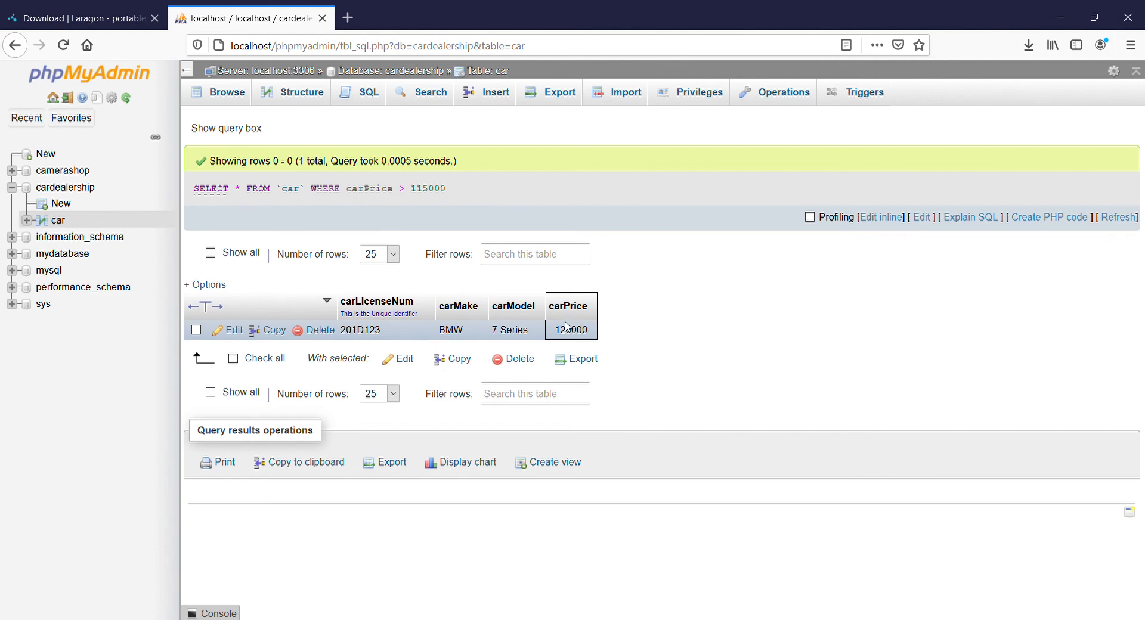
Query the car table for cars priced below 1000 with SELECT * FROM `car` WHERE carPrice< 1000.
{"action": "left_click", "coordinate": [374, 99]}
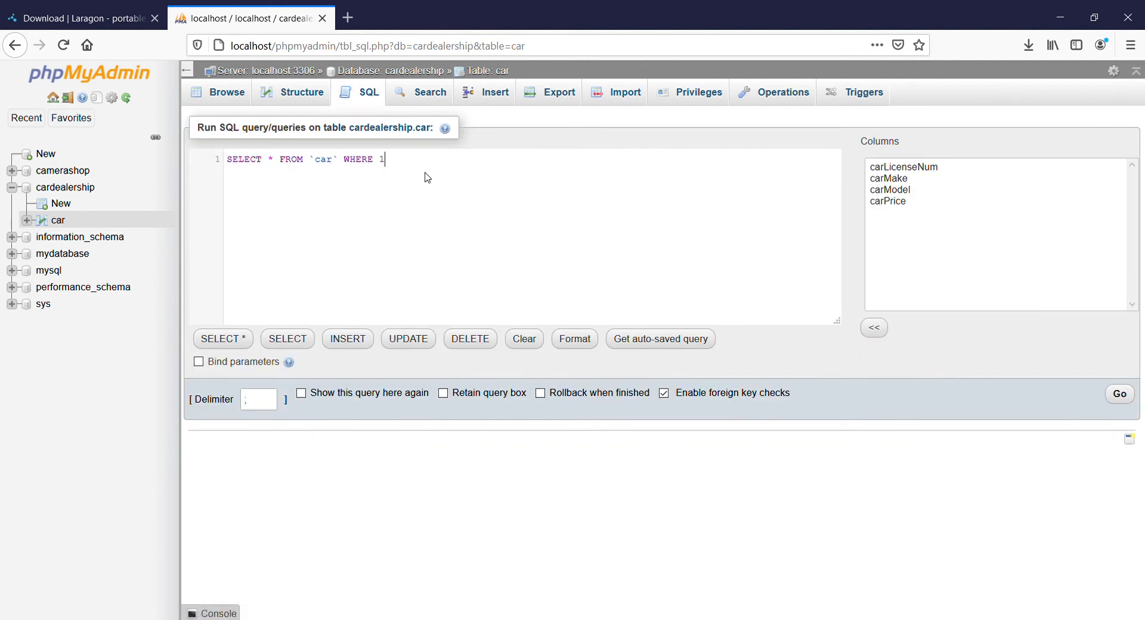
{"action": "key", "text": "BackSpace"}
{"action": "type", "text": "ca"}
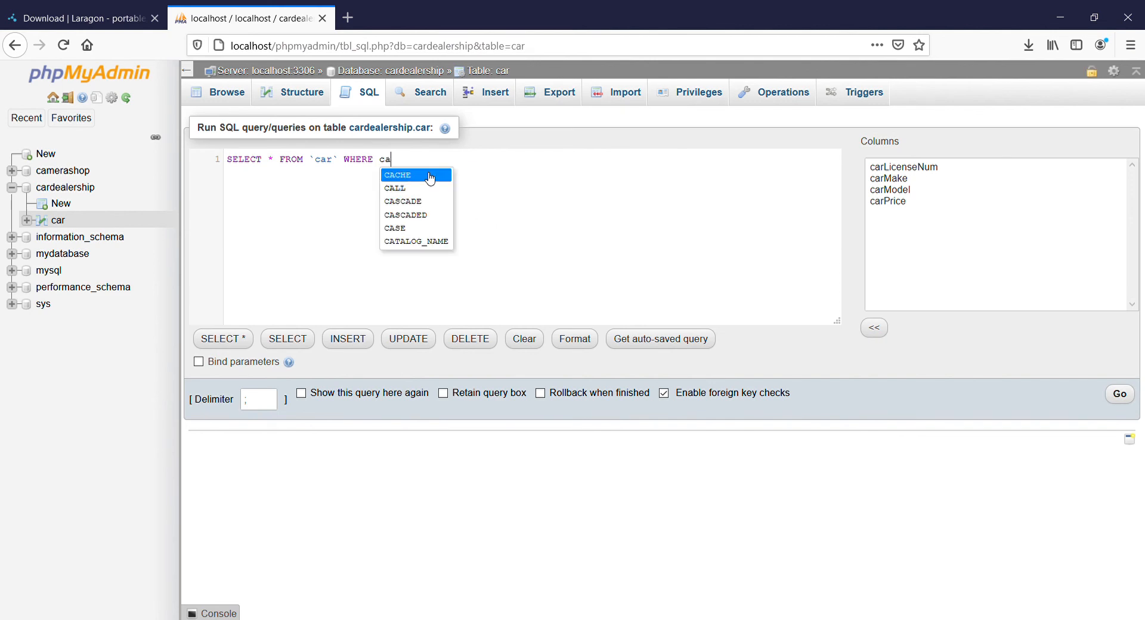
{"action": "left_click", "coordinate": [719, 474]}
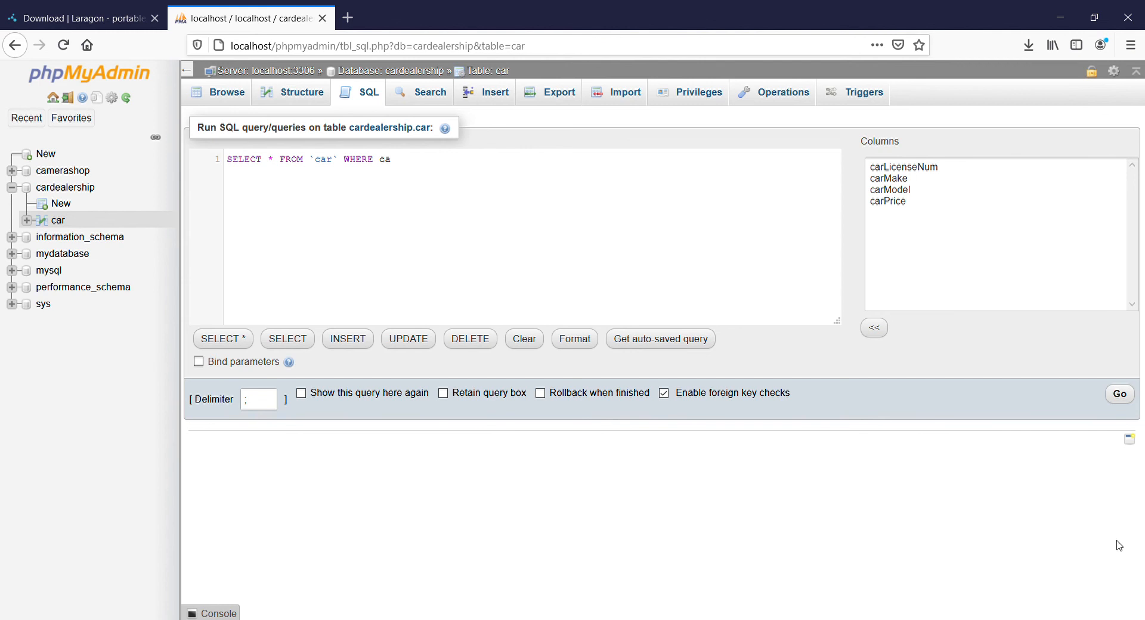
{"action": "left_click", "coordinate": [395, 168]}
{"action": "type", "text": "rPrice<"}
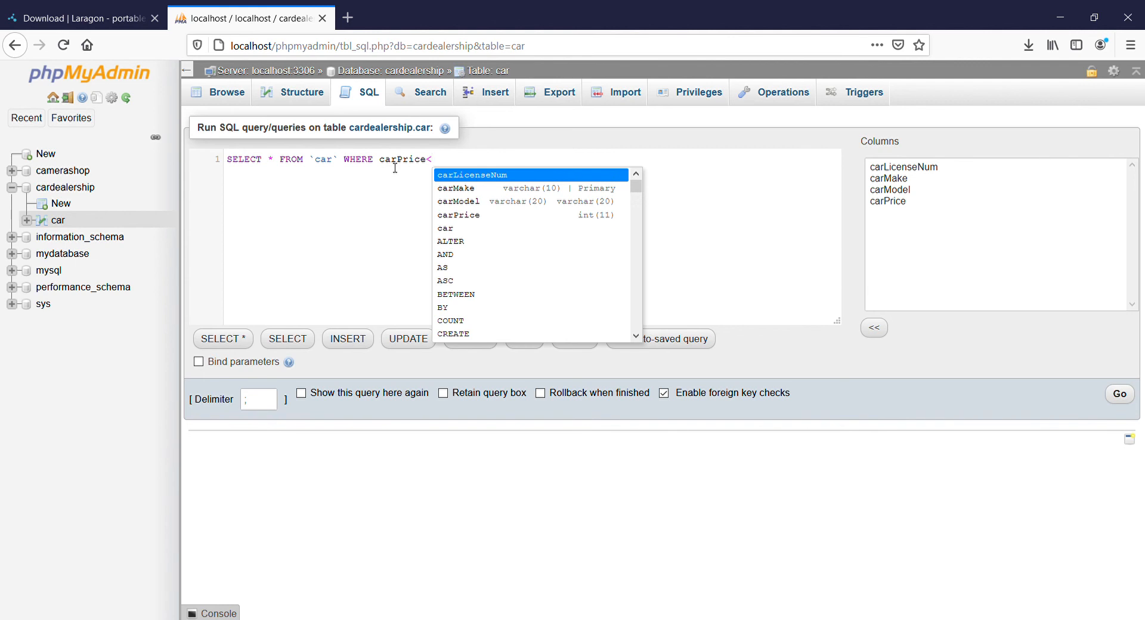
{"action": "type", "text": " 1000"}
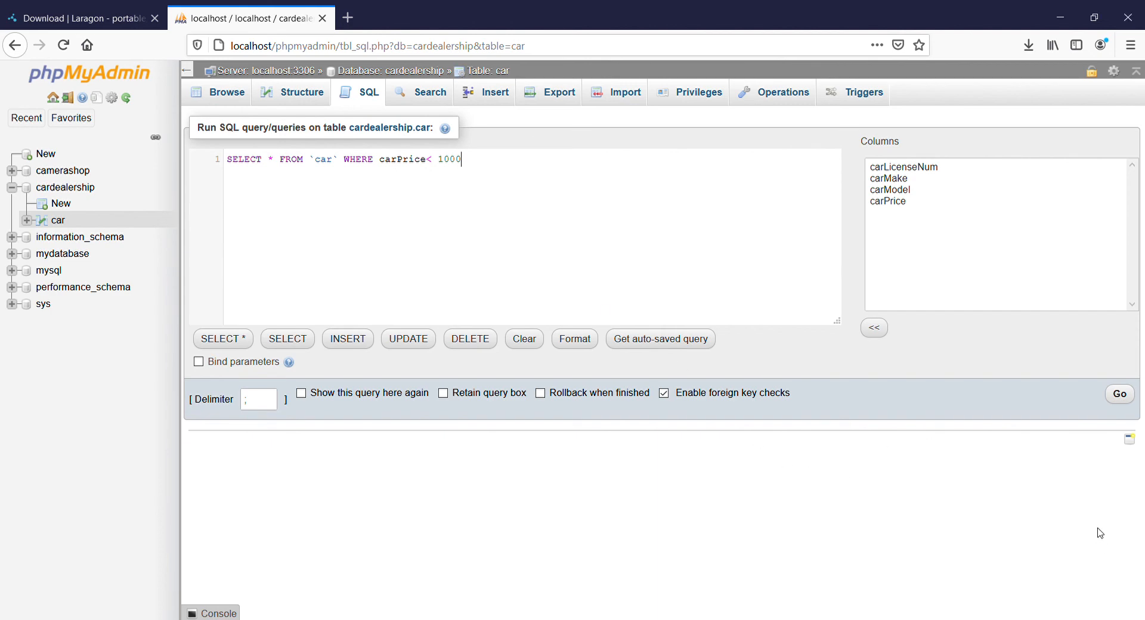
{"action": "left_click", "coordinate": [1121, 395]}
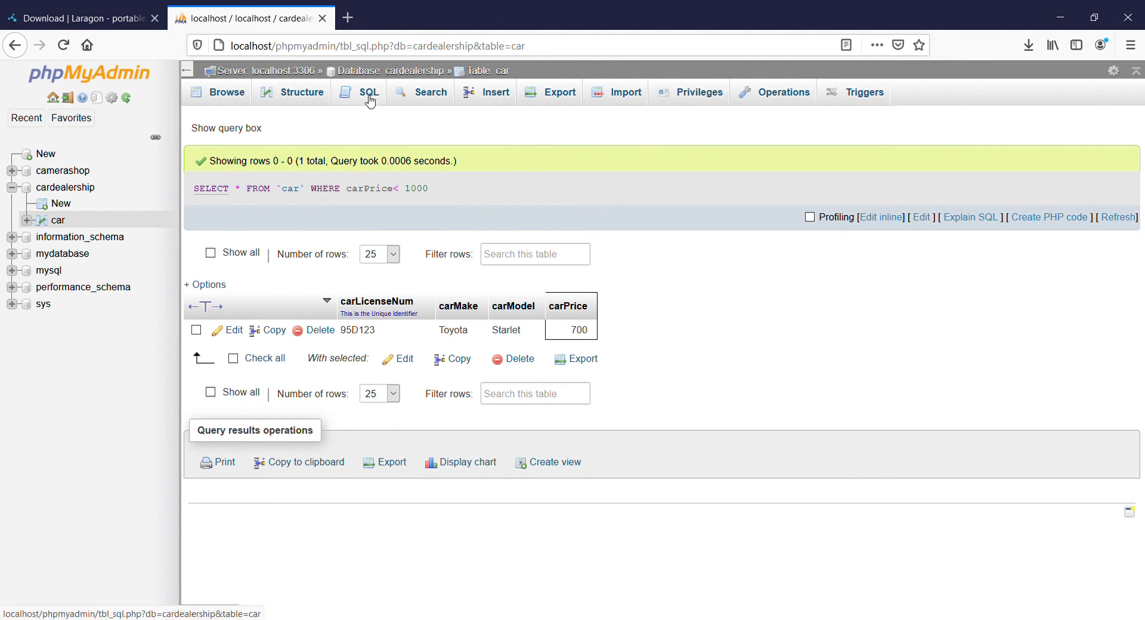
Start a new record in the car table with license number 191D and make Audi.
{"action": "left_click", "coordinate": [496, 97]}
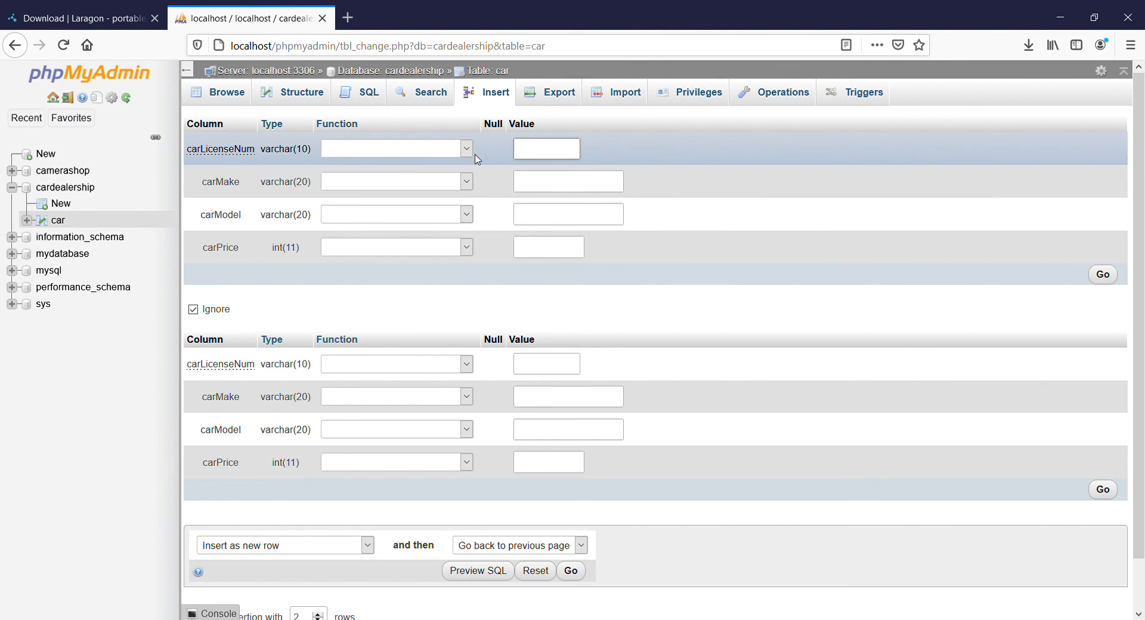
{"action": "left_click", "coordinate": [241, 97]}
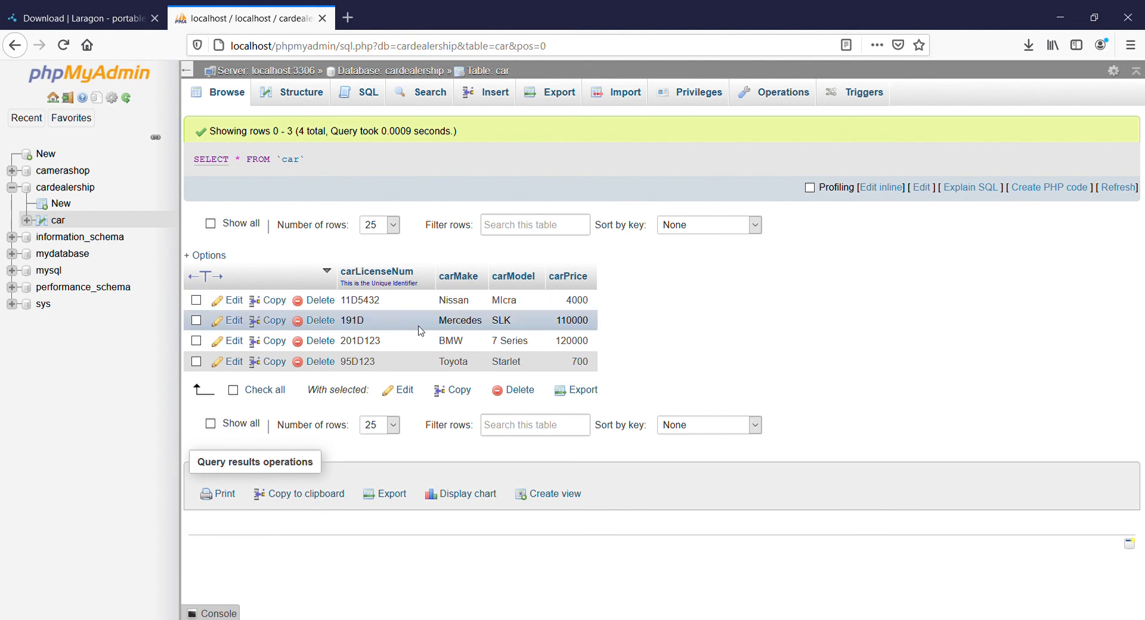
{"action": "left_click", "coordinate": [495, 96]}
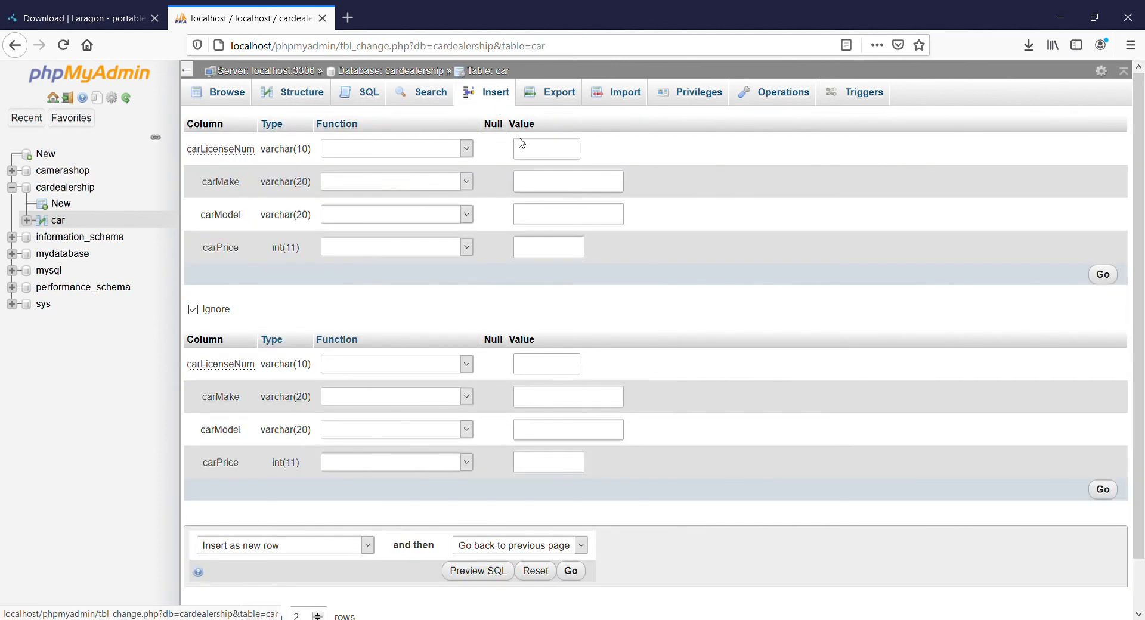
{"action": "left_click", "coordinate": [546, 151]}
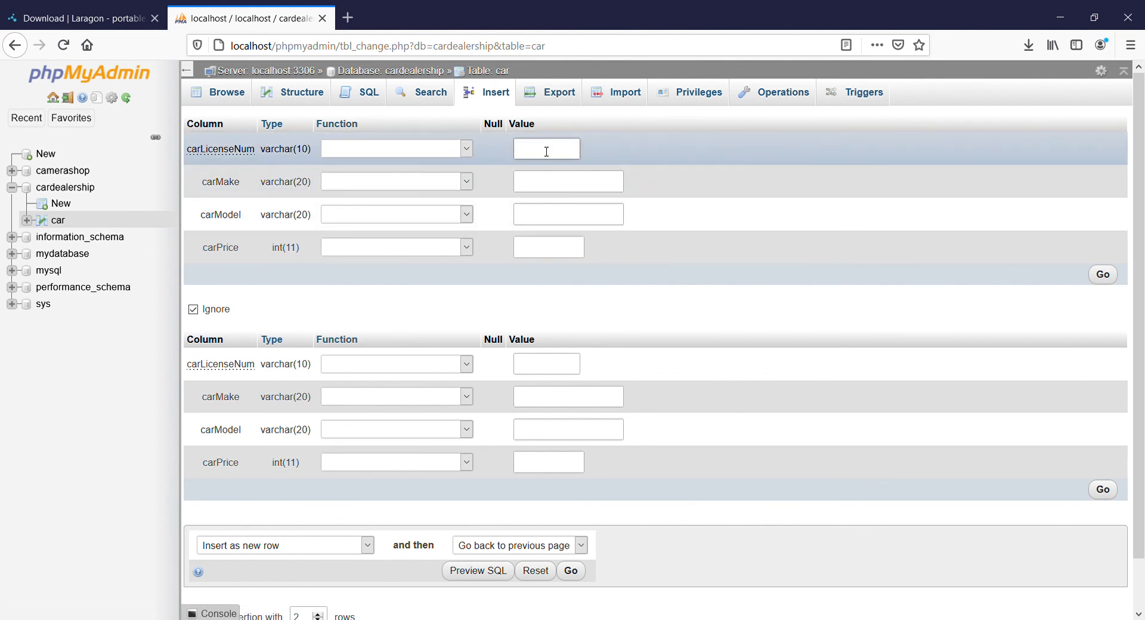
{"action": "type", "text": "191d"}
{"action": "left_click", "coordinate": [567, 180]}
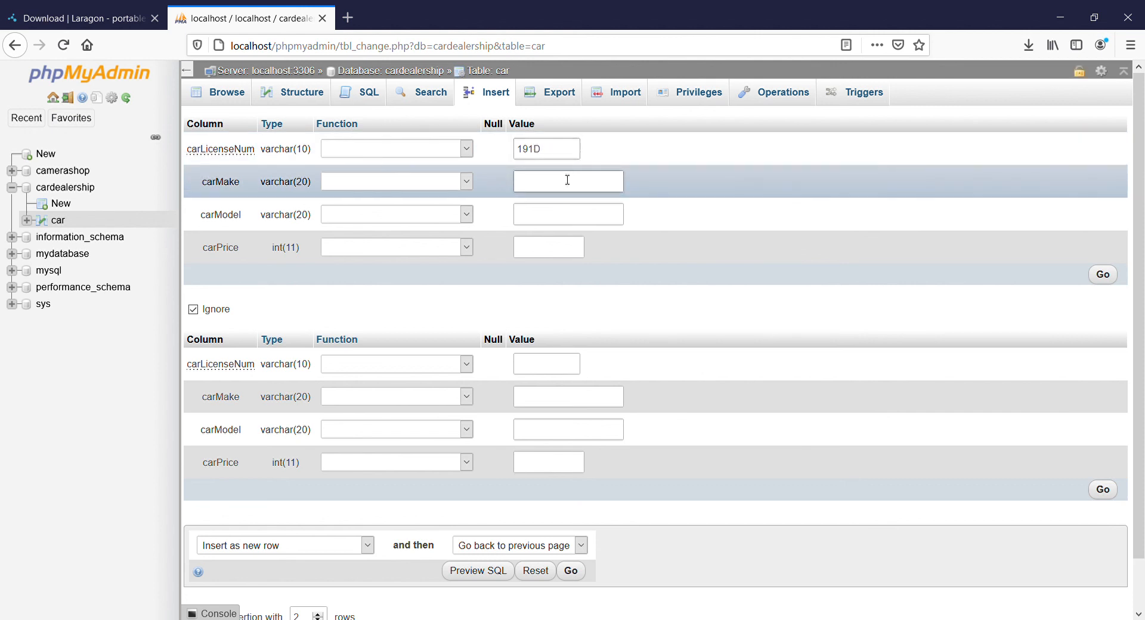
{"action": "type", "text": "NISAANB"}
{"action": "key", "text": "BackSpace"}
{"action": "key", "text": "BackSpace"}
{"action": "key", "text": "BackSpace"}
{"action": "key", "text": "BackSpace"}
{"action": "key", "text": "BackSpace"}
{"action": "key", "text": "BackSpace"}
{"action": "type", "text": "Audi"}
Set the new record's model to A6 and price to 60000, and try to insert it with the duplicate license number 191D.
{"action": "left_click", "coordinate": [554, 216]}
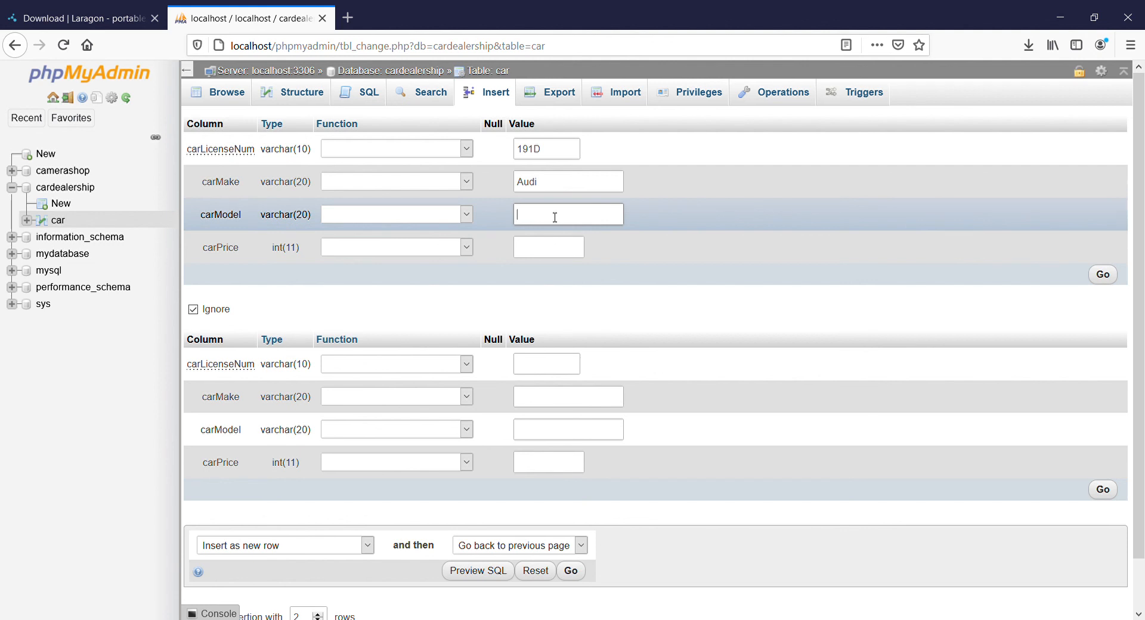
{"action": "type", "text": "A6"}
{"action": "left_click", "coordinate": [538, 245]}
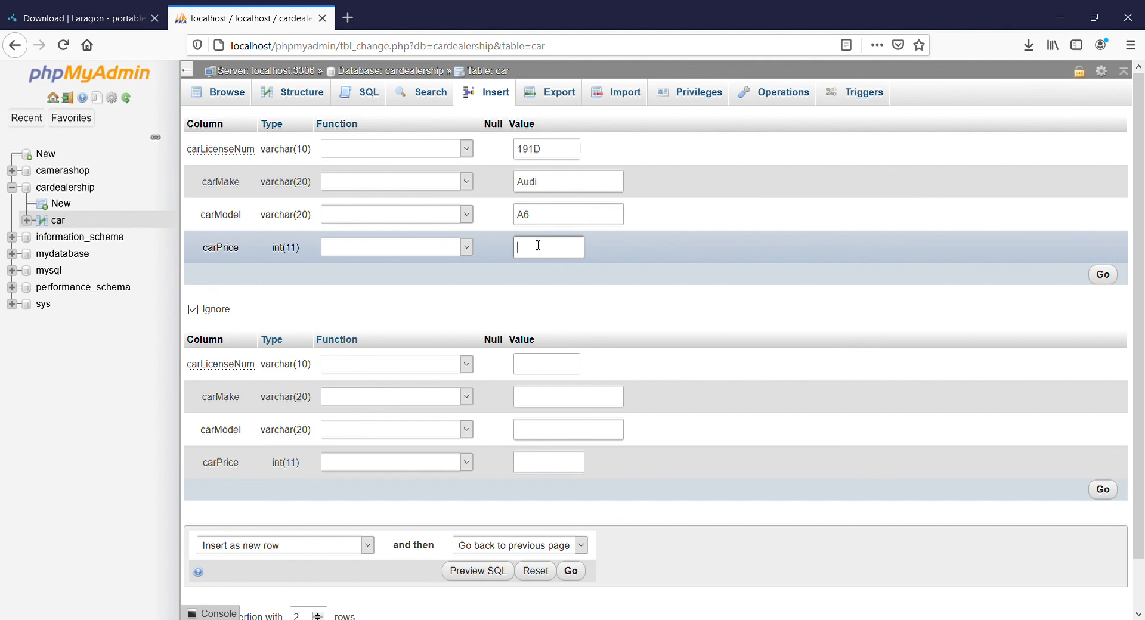
{"action": "type", "text": "1000"}
{"action": "key", "text": "BackSpace"}
{"action": "key", "text": "BackSpace"}
{"action": "key", "text": "BackSpace"}
{"action": "type", "text": "60000"}
{"action": "left_click", "coordinate": [549, 149]}
{"action": "left_click_drag", "start_coordinate": [552, 154], "coordinate": [516, 161]}
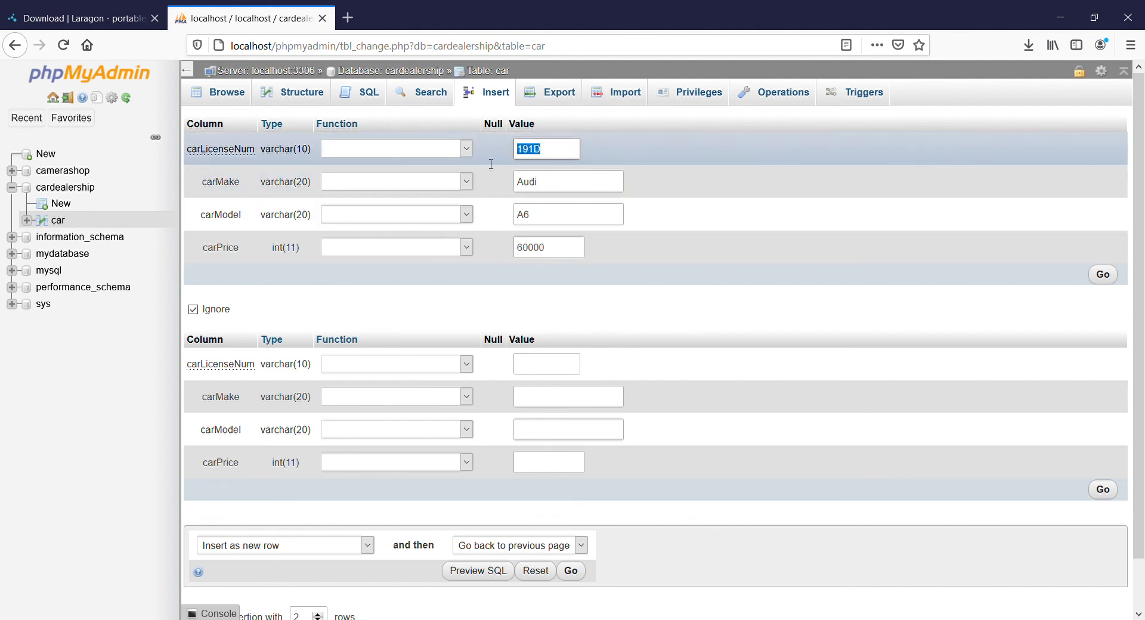
{"action": "left_click", "coordinate": [1103, 275]}
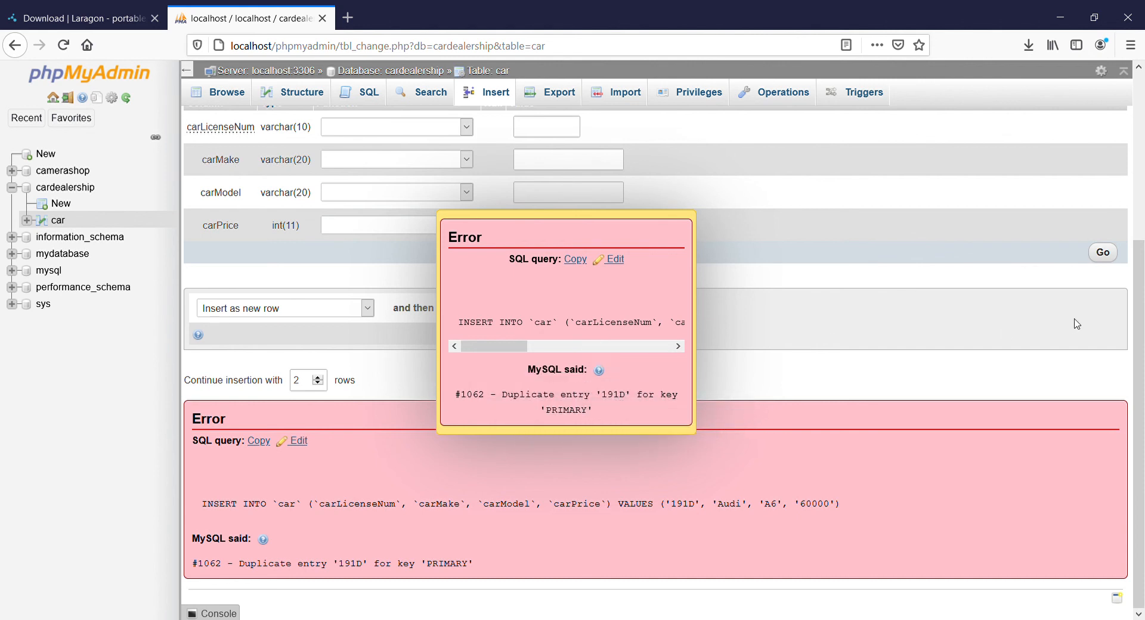
{"action": "left_click", "coordinate": [224, 97]}
{"action": "left_click", "coordinate": [497, 99]}
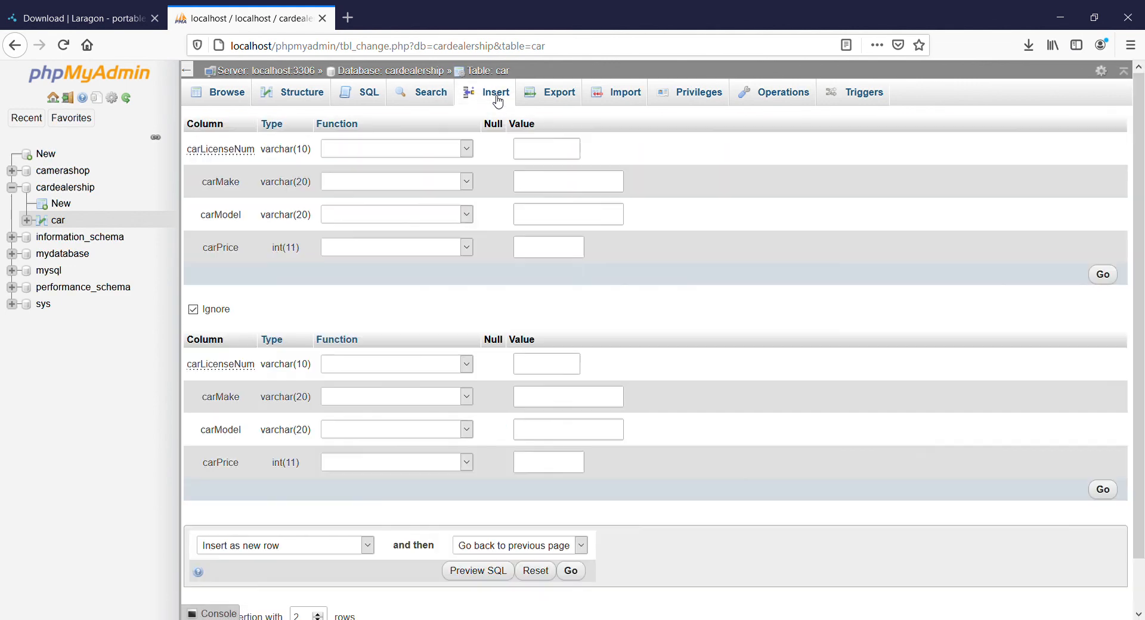
{"action": "left_click", "coordinate": [550, 158]}
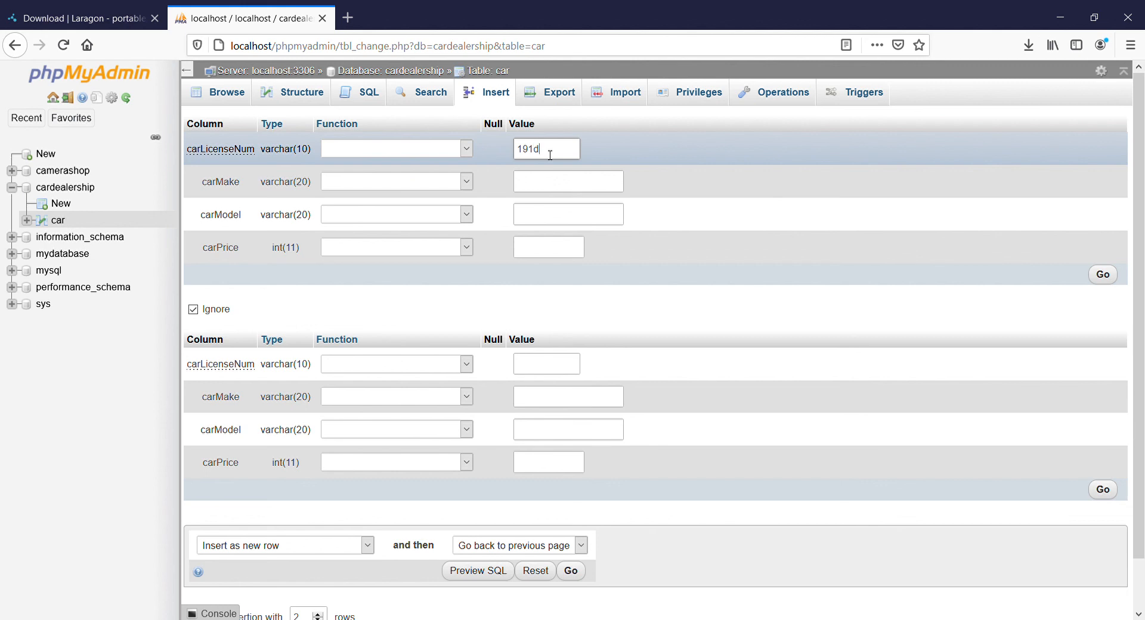
{"action": "type", "text": "191d"}
{"action": "key", "text": "BackSpace"}
{"action": "type", "text": "D7645"}
{"action": "left_click", "coordinate": [559, 185]}
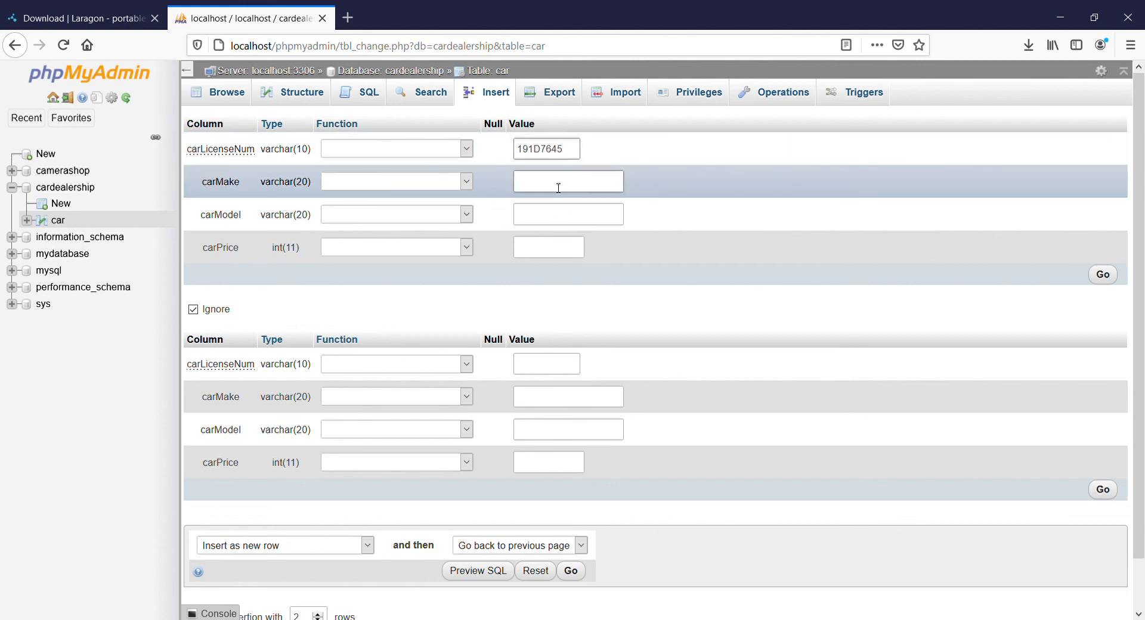
{"action": "type", "text": "Audi"}
{"action": "left_click", "coordinate": [550, 209]}
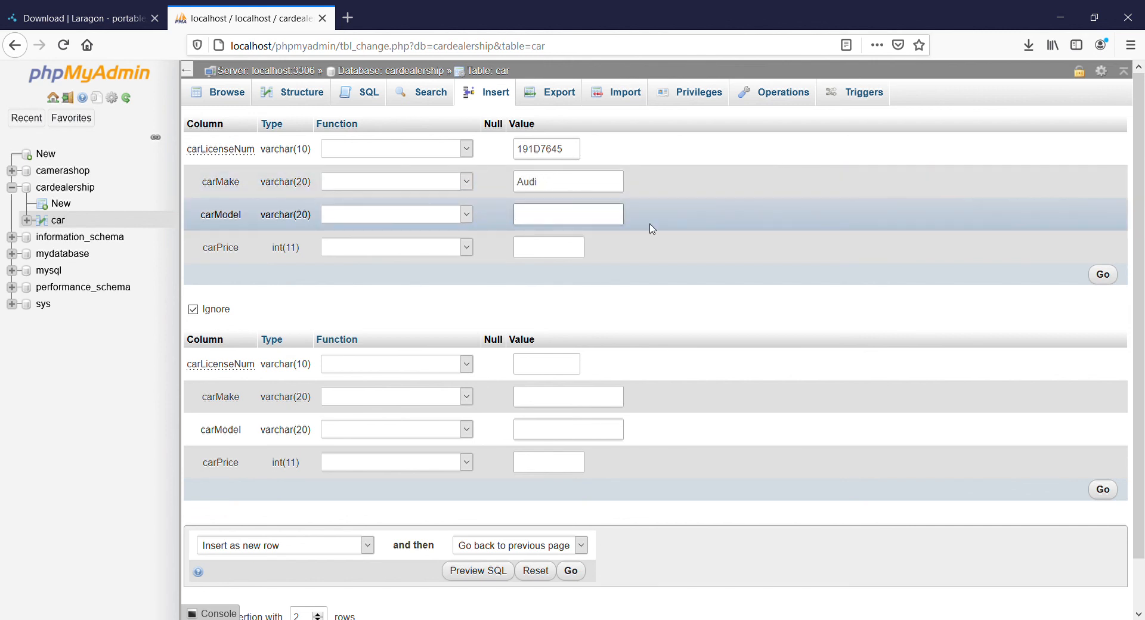
{"action": "type", "text": "A6"}
{"action": "left_click", "coordinate": [571, 255]}
{"action": "type", "text": "6"}
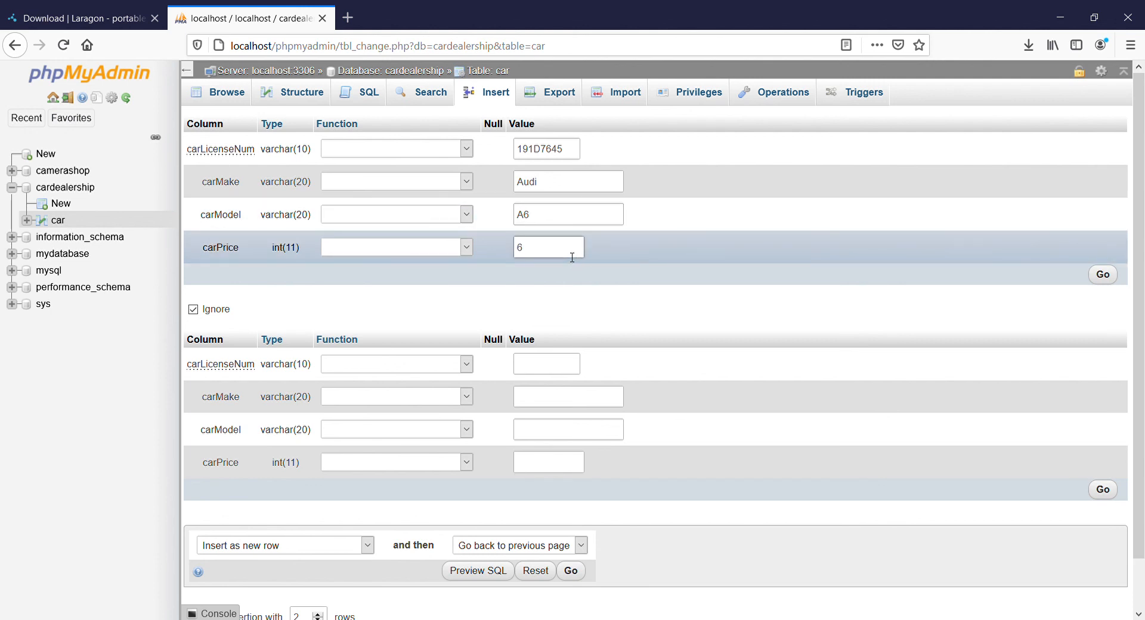
{"action": "type", "text": "0000"}
{"action": "left_click", "coordinate": [1103, 275]}
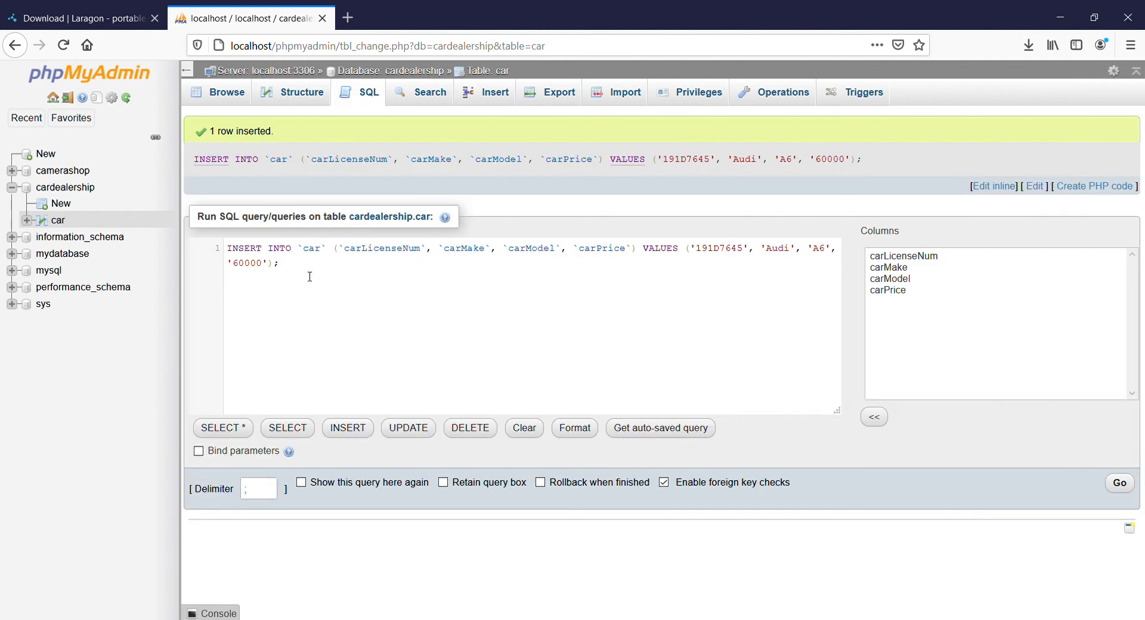
{"action": "left_click_drag", "start_coordinate": [309, 276], "coordinate": [228, 246]}
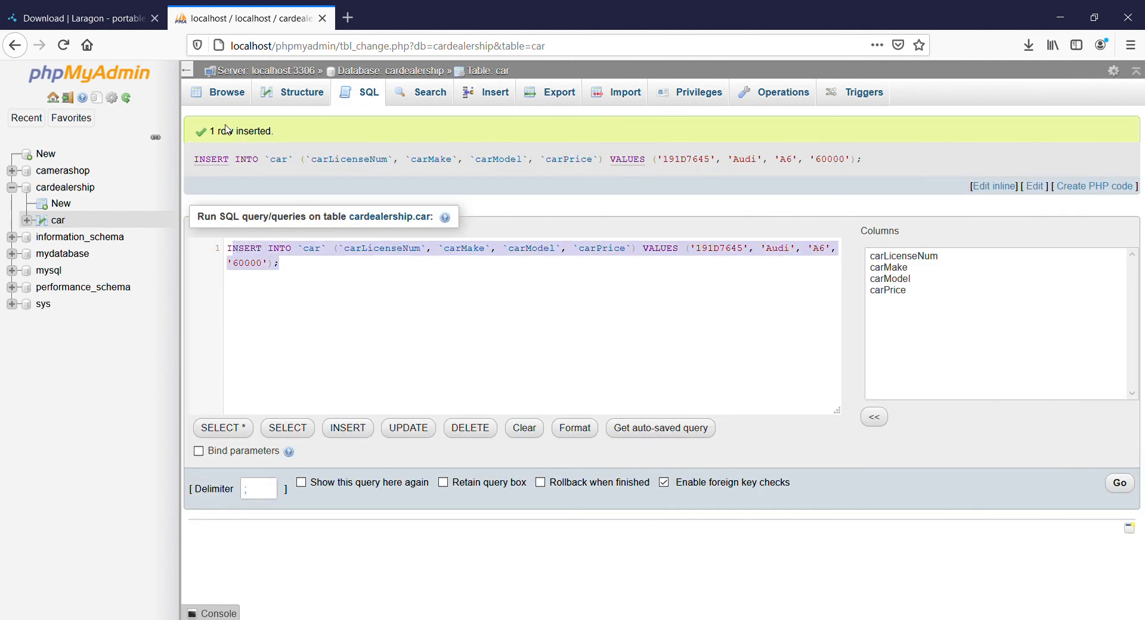
{"action": "left_click", "coordinate": [227, 97]}
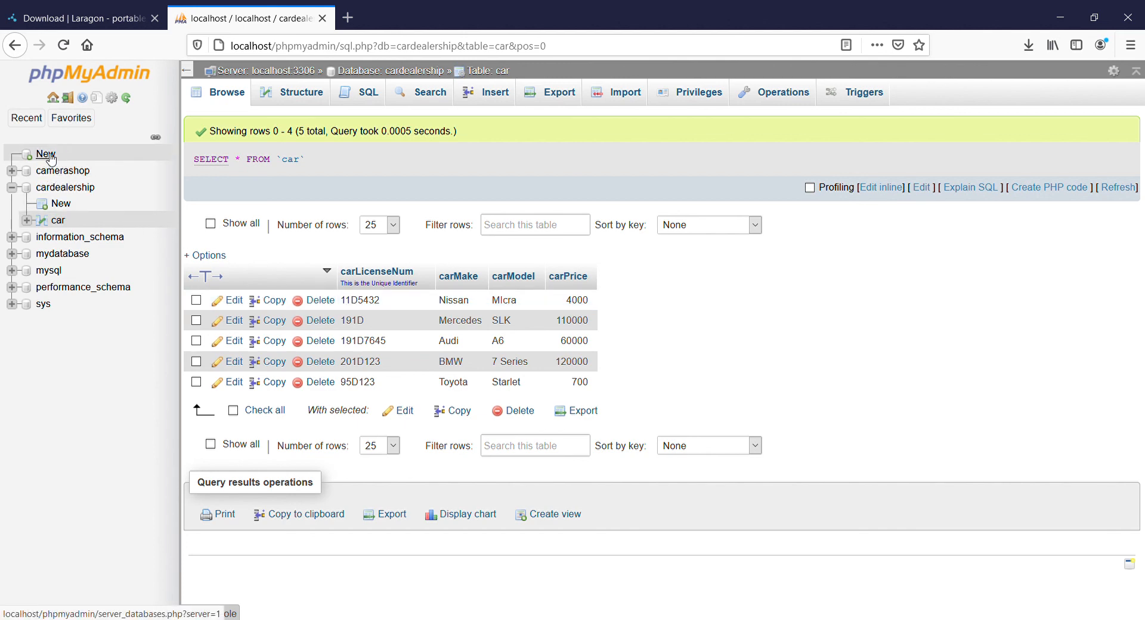
Review the server's database list and the cardealership database's tables, and open the car table's rows.
{"action": "left_click", "coordinate": [89, 75]}
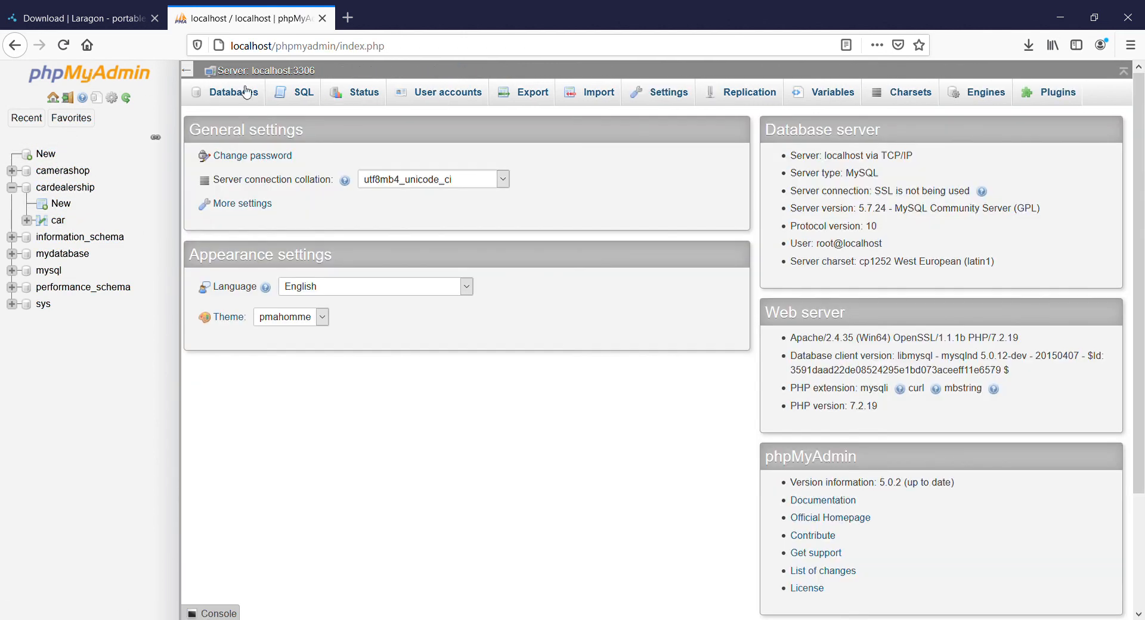
{"action": "left_click", "coordinate": [247, 96]}
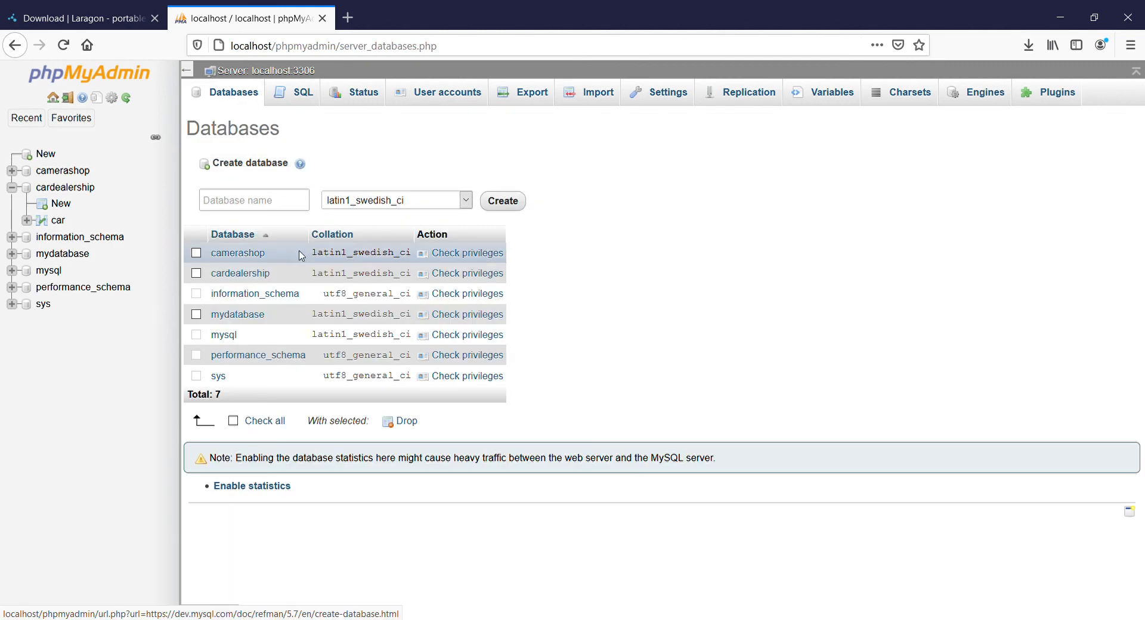
{"action": "left_click", "coordinate": [241, 274]}
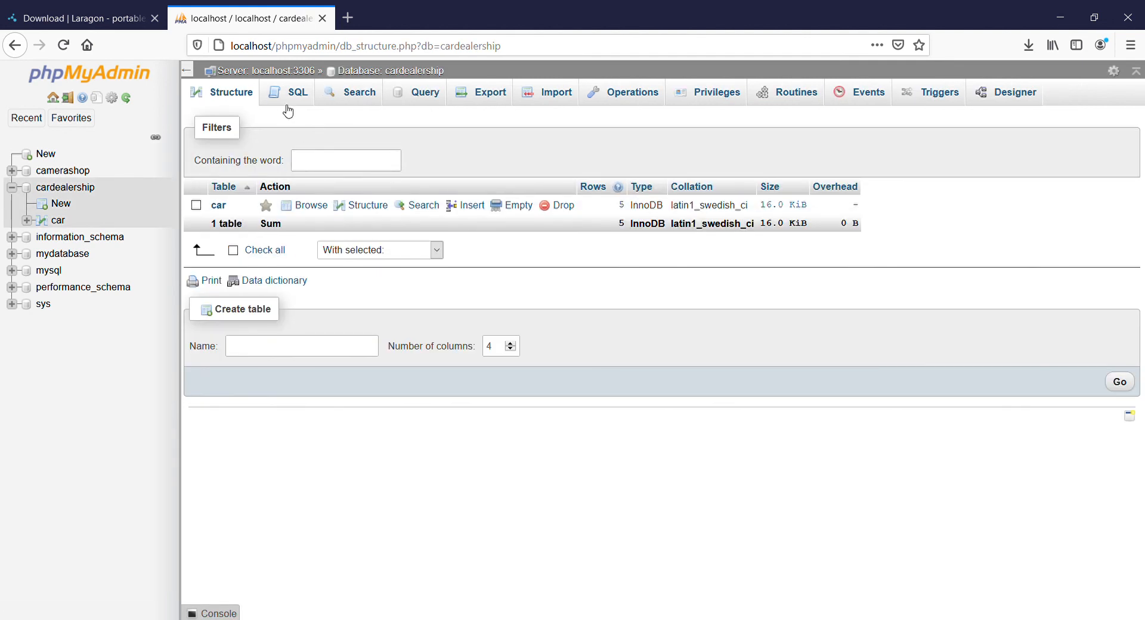
{"action": "left_click", "coordinate": [73, 190]}
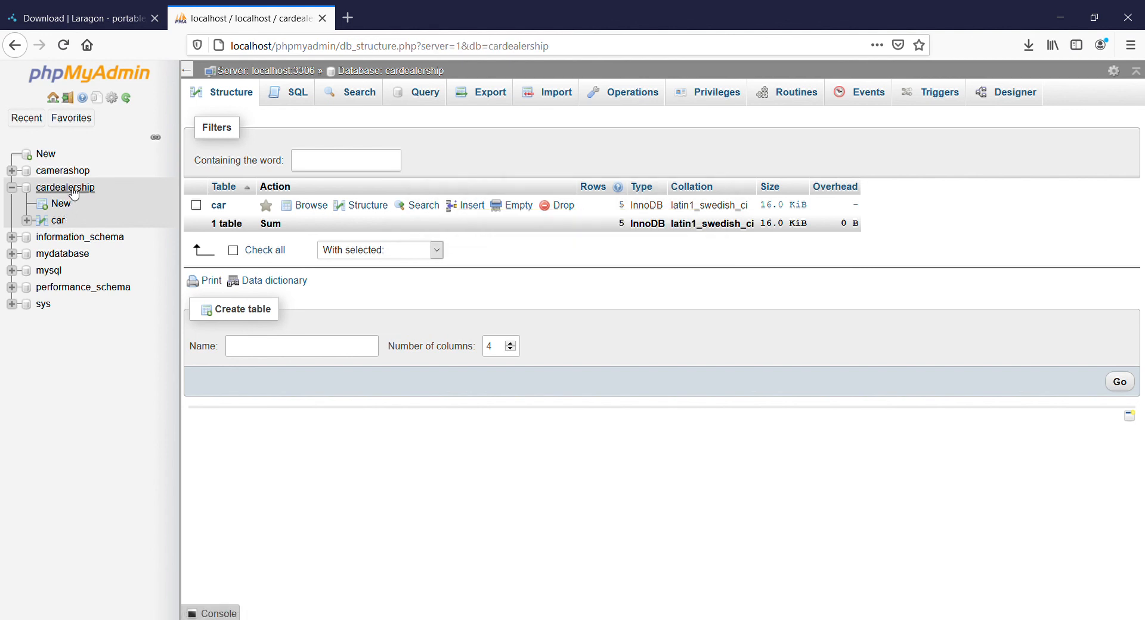
{"action": "left_click", "coordinate": [73, 189]}
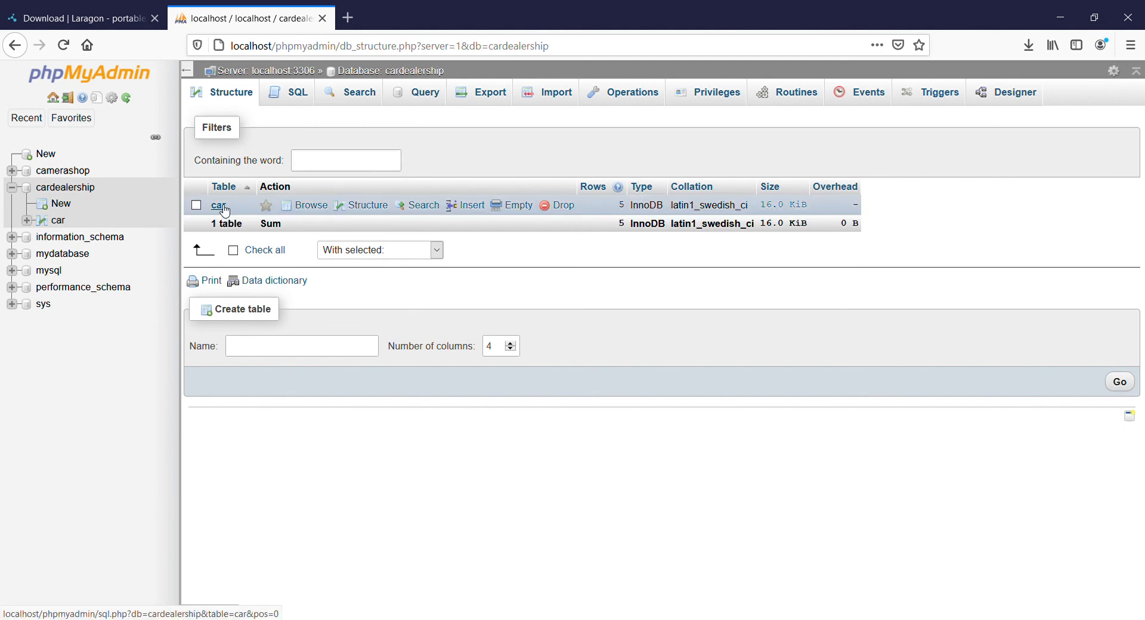
{"action": "left_click", "coordinate": [74, 192]}
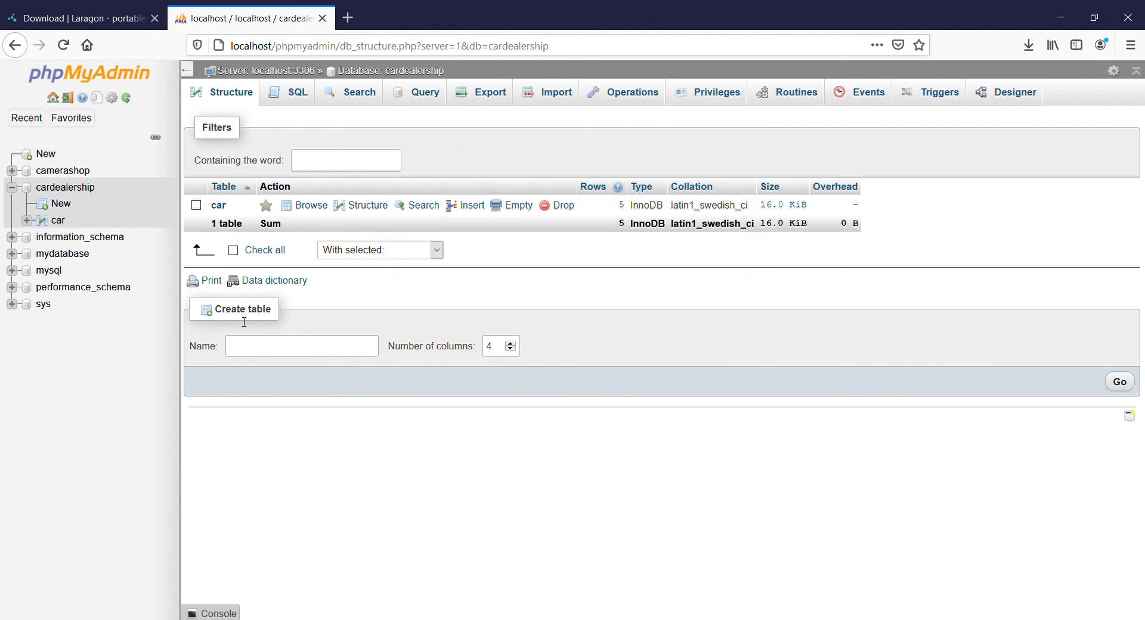
{"action": "left_click", "coordinate": [235, 350]}
{"action": "left_click", "coordinate": [222, 206]}
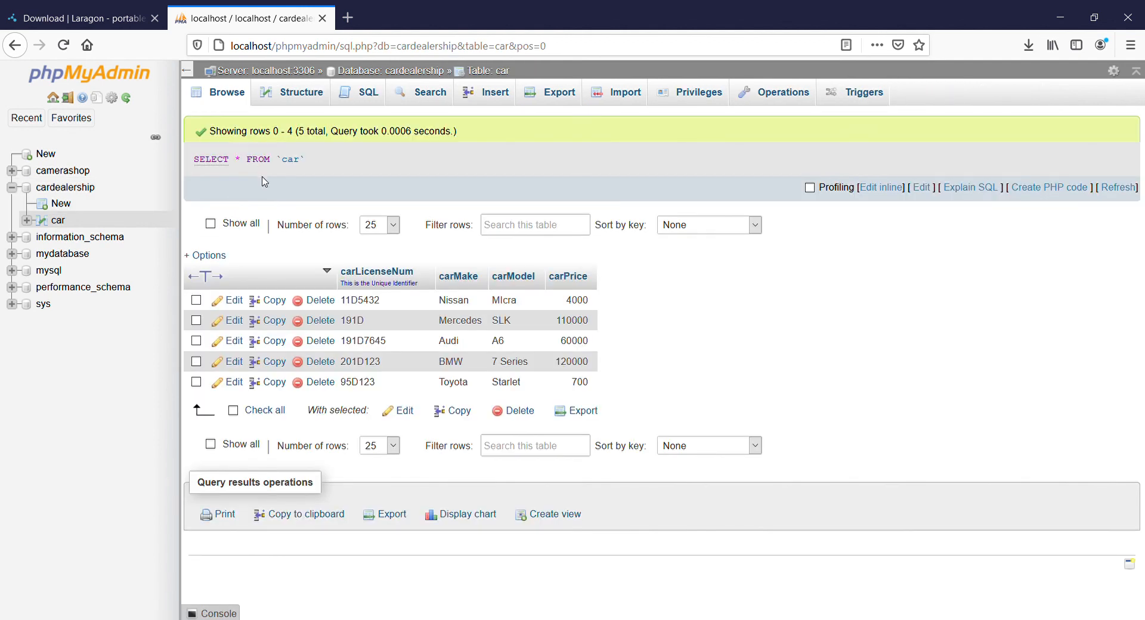
Examine the car table's column structure, its stored records and the SQL query page for the table.
{"action": "left_click", "coordinate": [305, 96]}
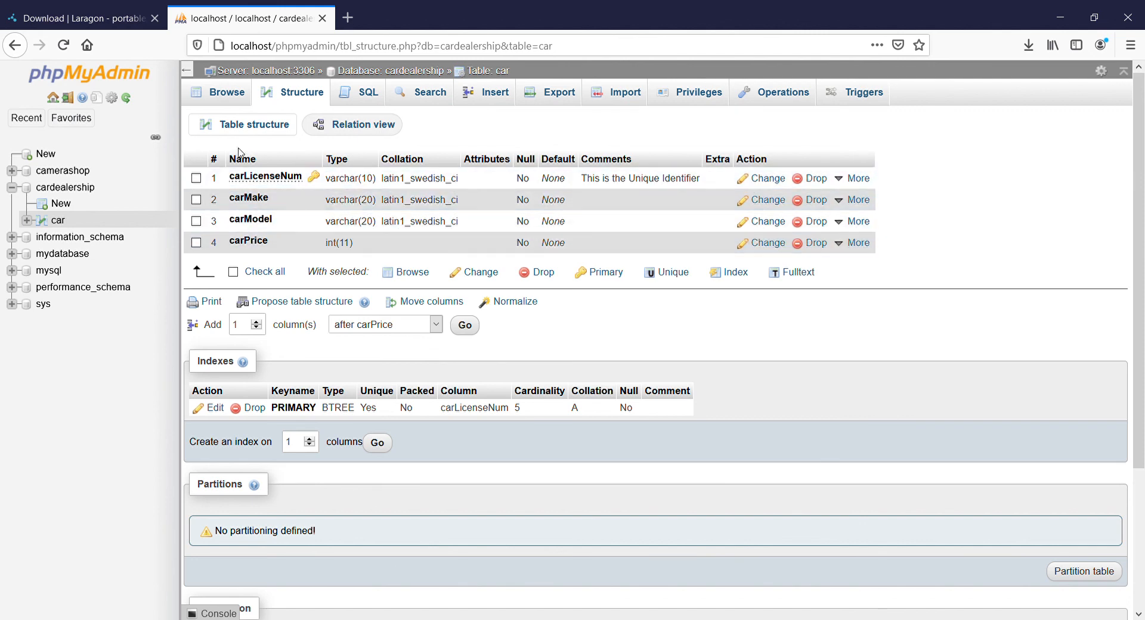
{"action": "left_click", "coordinate": [239, 100]}
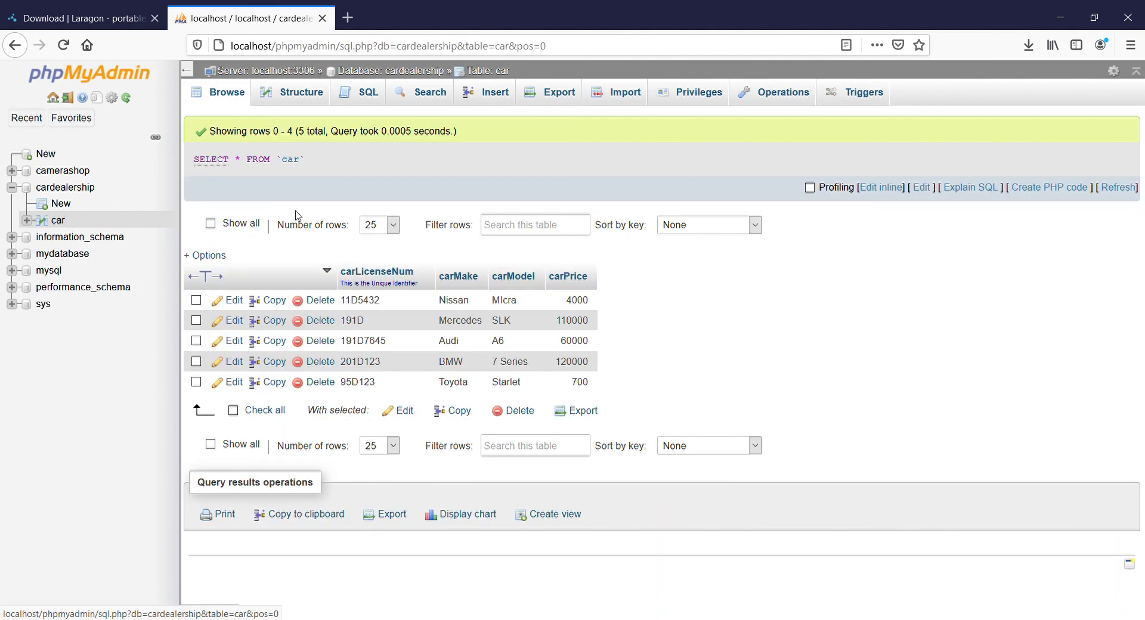
{"action": "left_click_drag", "start_coordinate": [616, 304], "coordinate": [481, 306]}
{"action": "left_click_drag", "start_coordinate": [208, 320], "coordinate": [461, 343]}
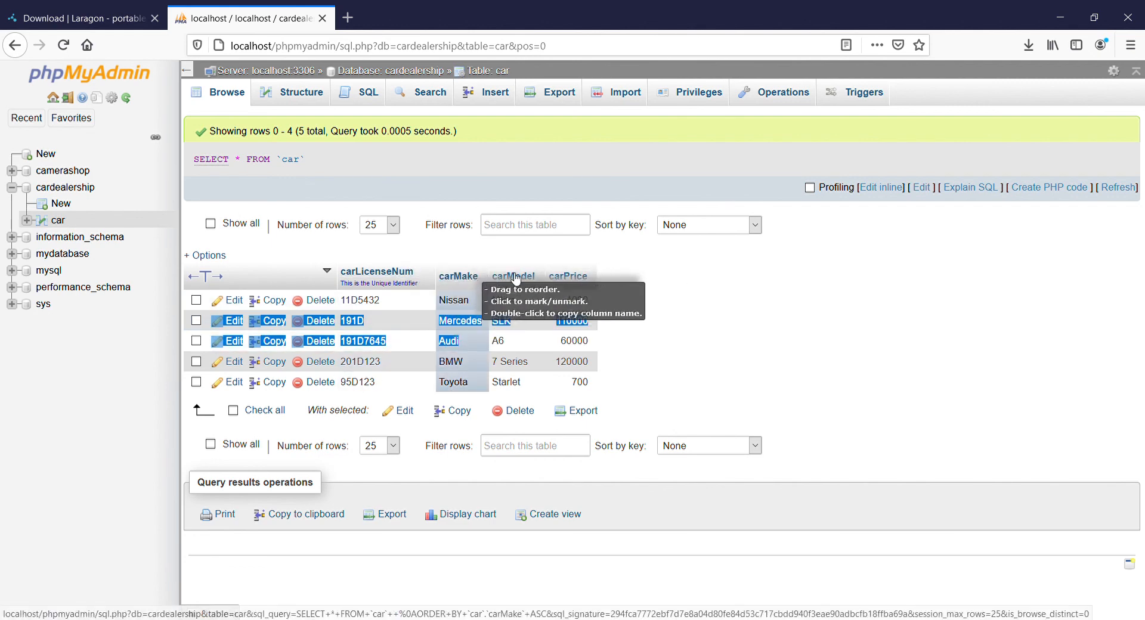
{"action": "left_click", "coordinate": [650, 300]}
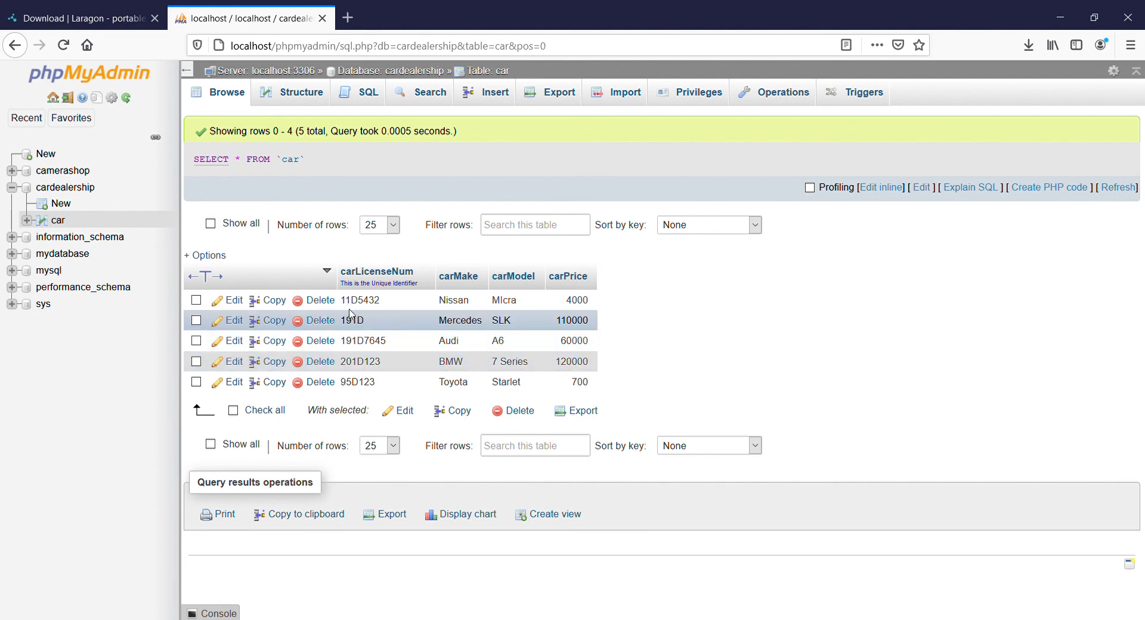
{"action": "left_click_drag", "start_coordinate": [351, 300], "coordinate": [804, 373]}
{"action": "left_click", "coordinate": [805, 373]}
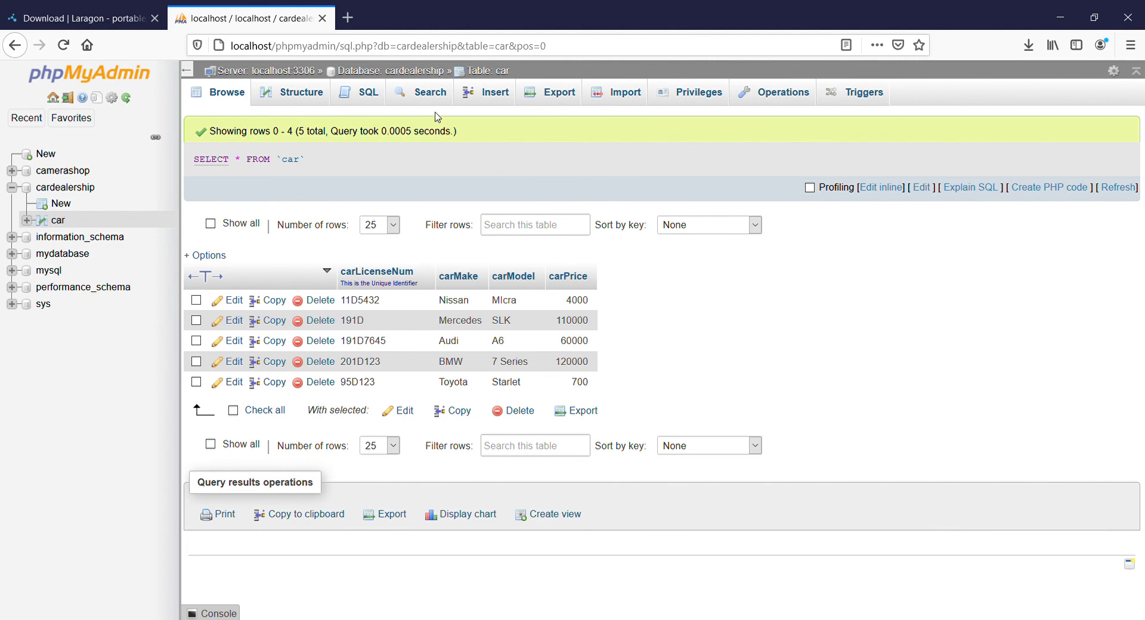
{"action": "left_click", "coordinate": [369, 94]}
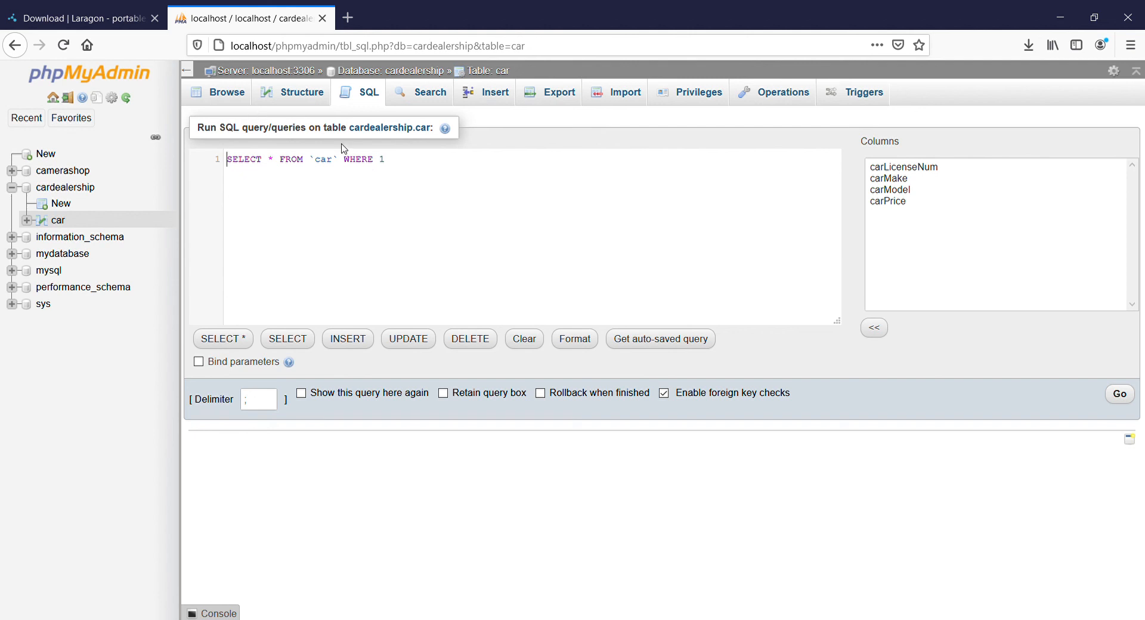
{"action": "left_click", "coordinate": [236, 97]}
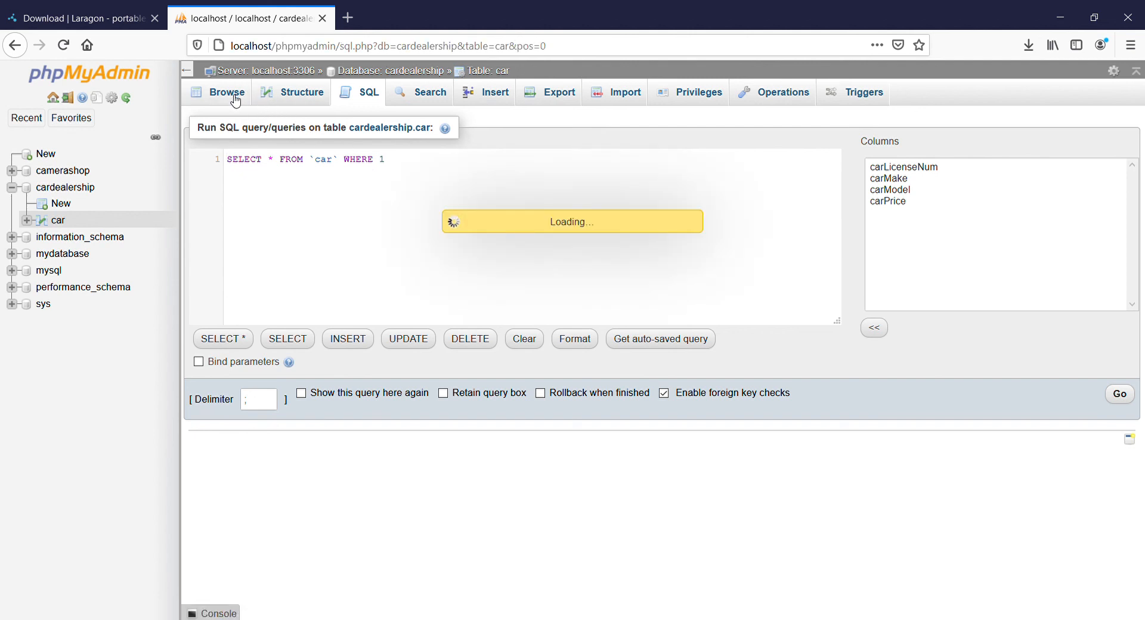